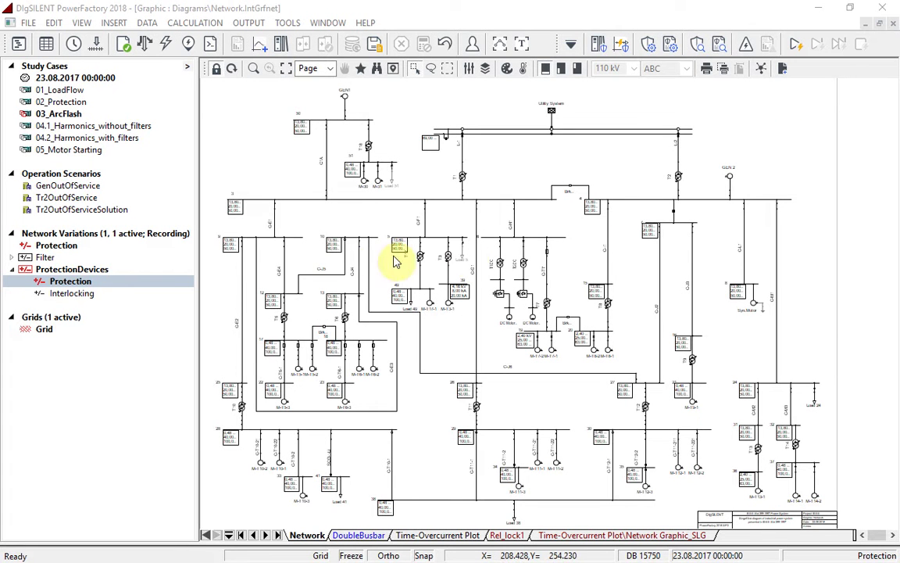
- Check busbar 9's arc-flash protection settings and close them unchanged
double_click(267, 240)
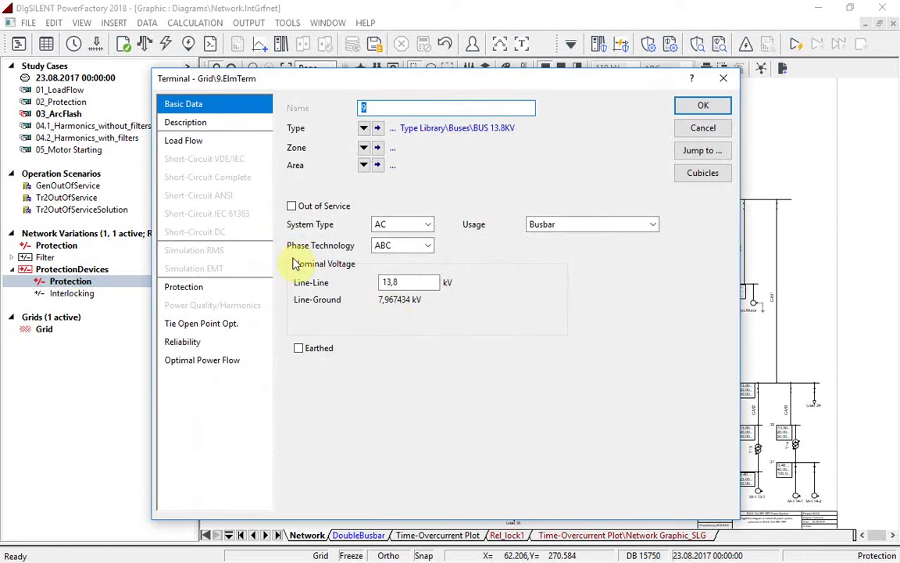
click(249, 289)
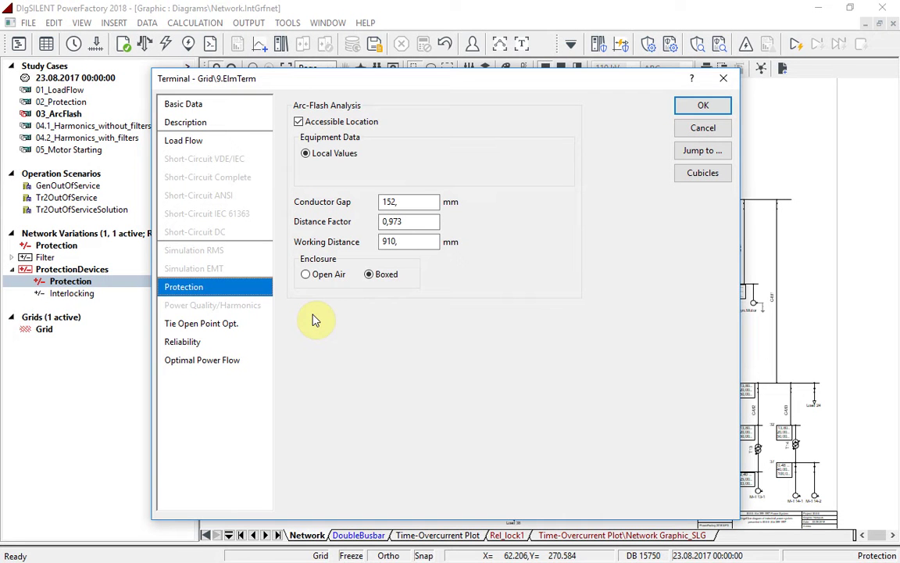
click(697, 109)
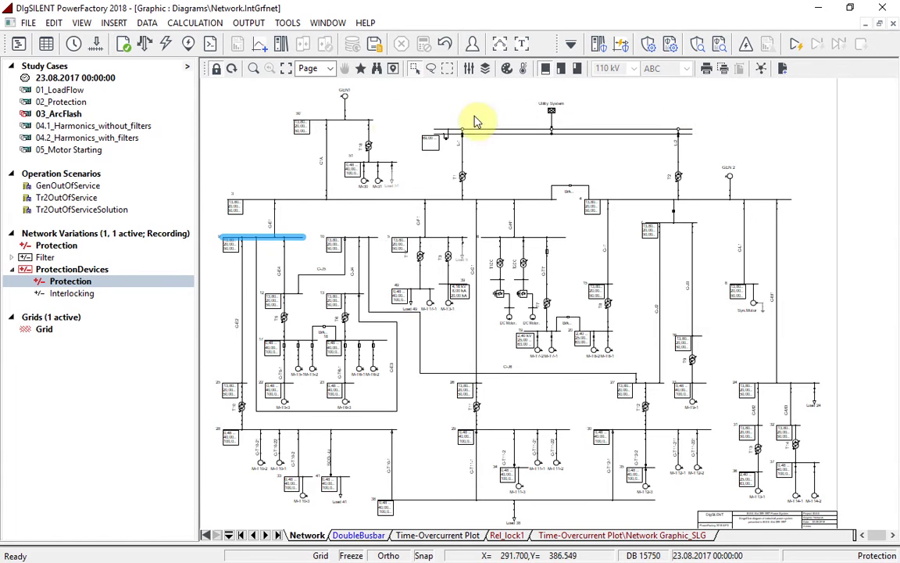
- List all network busbars sorted by nominal voltage, lowest first
click(46, 43)
drag(396, 112, 383, 107)
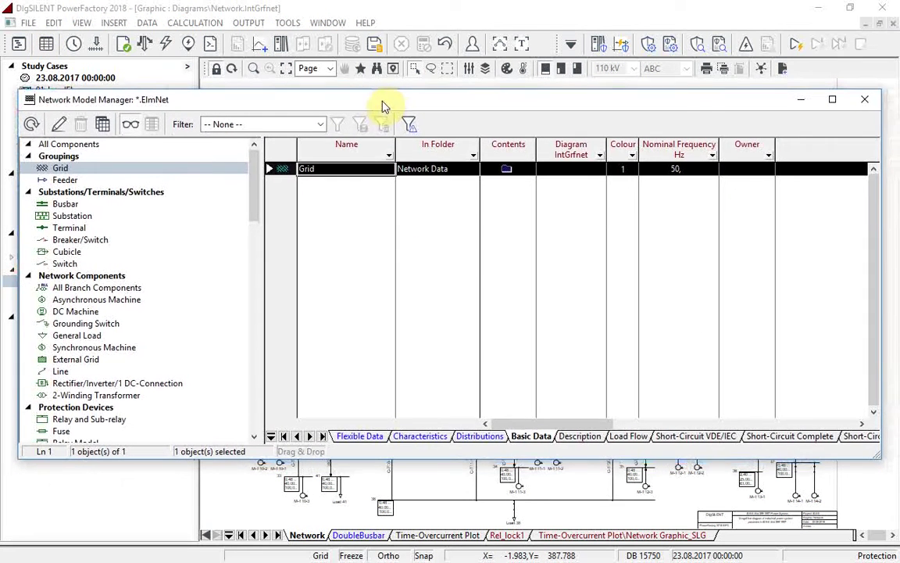
click(65, 204)
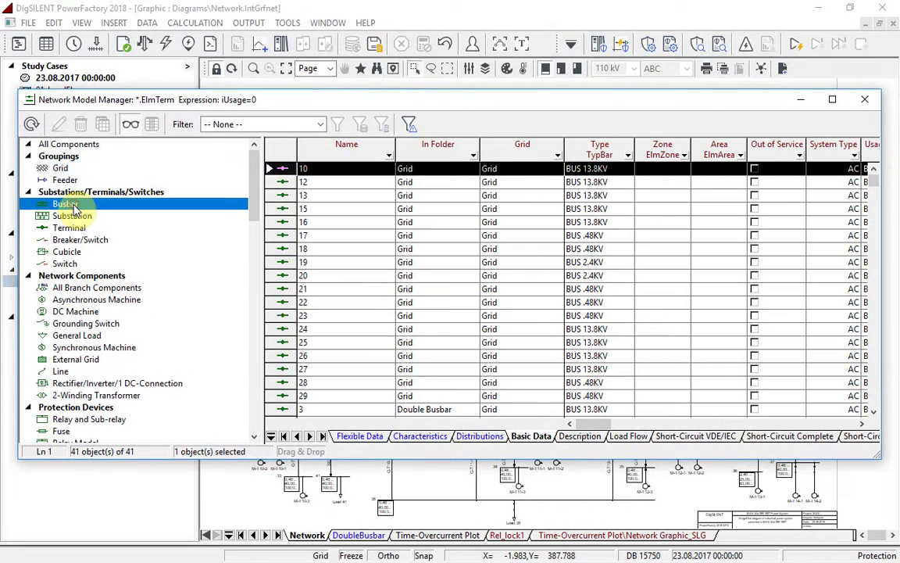
drag(606, 428, 670, 428)
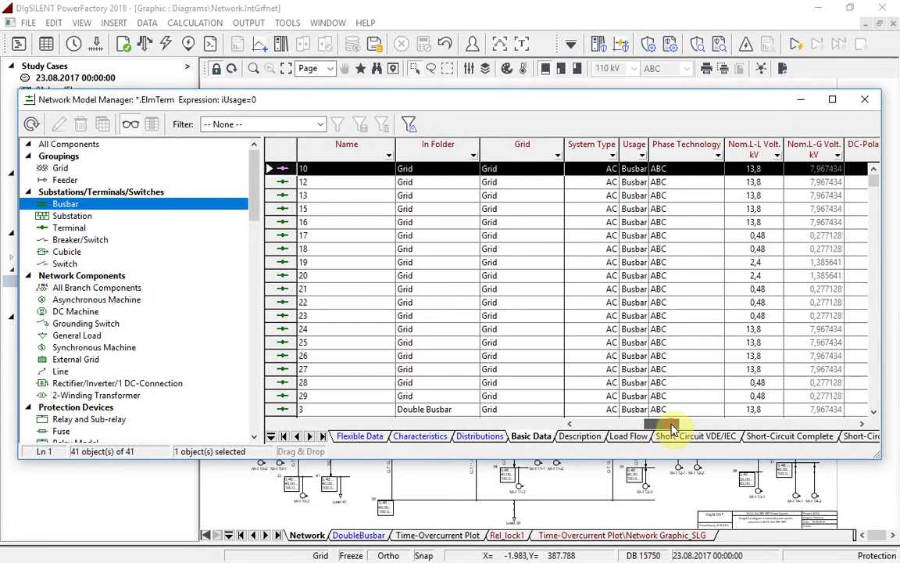
click(766, 150)
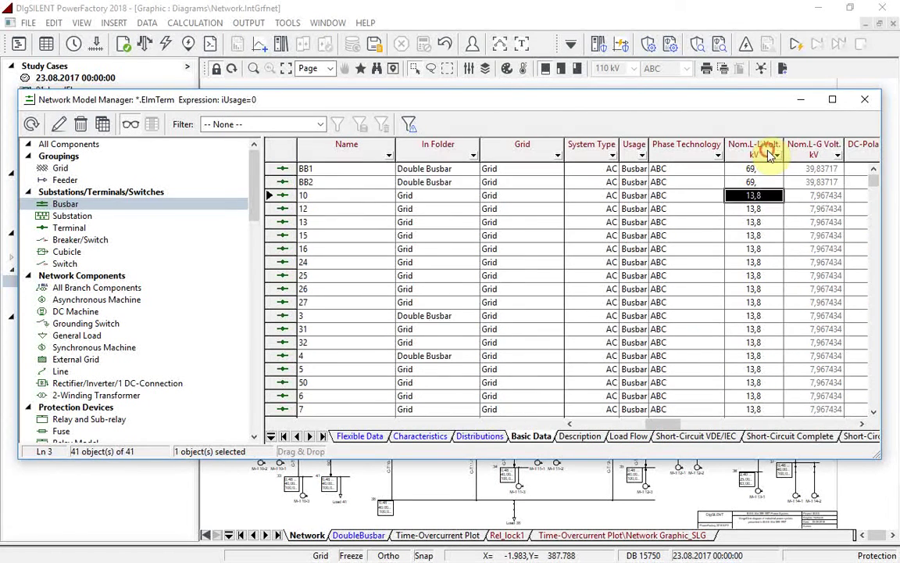
click(767, 151)
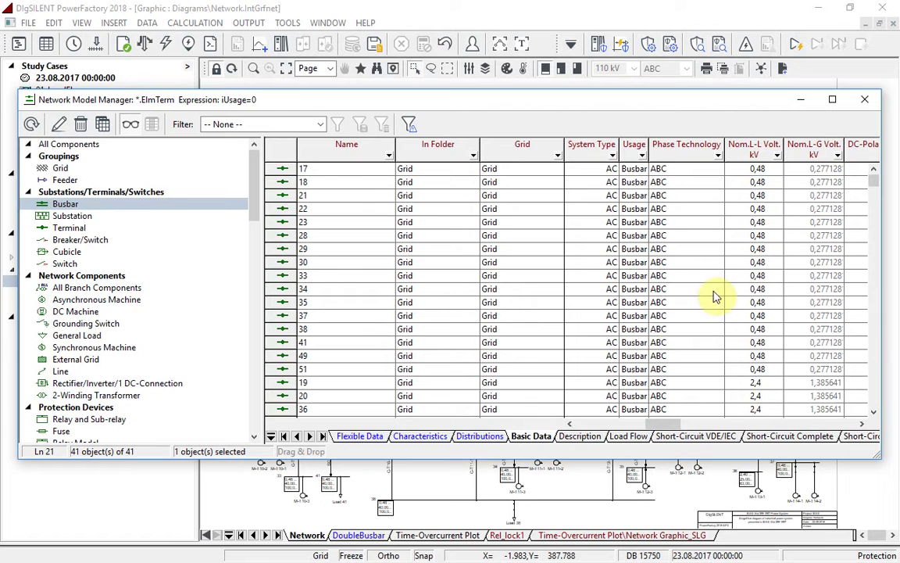
- Show the busbars' protection data columns in the component overview
click(311, 437)
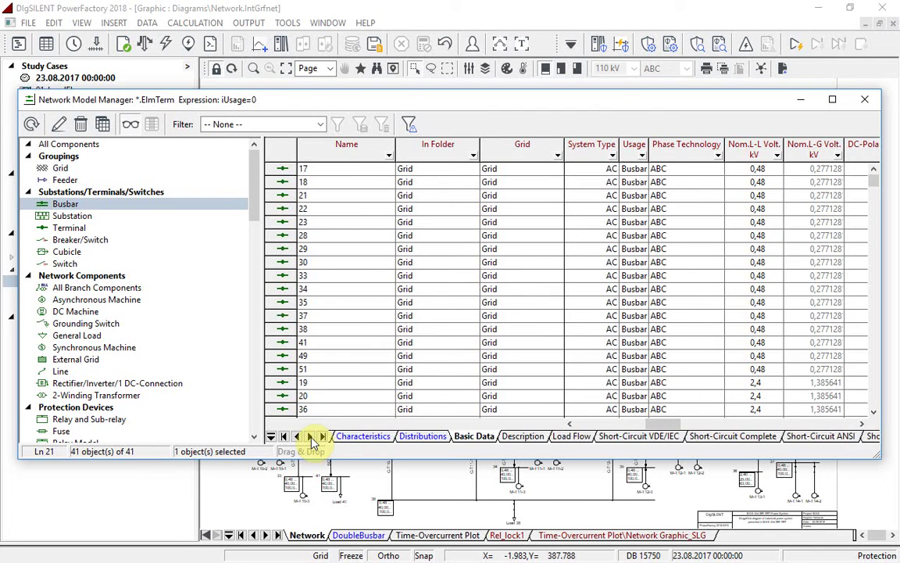
click(311, 437)
click(311, 437)
click(310, 437)
click(310, 437)
click(310, 437)
click(311, 437)
click(310, 437)
click(310, 437)
click(310, 437)
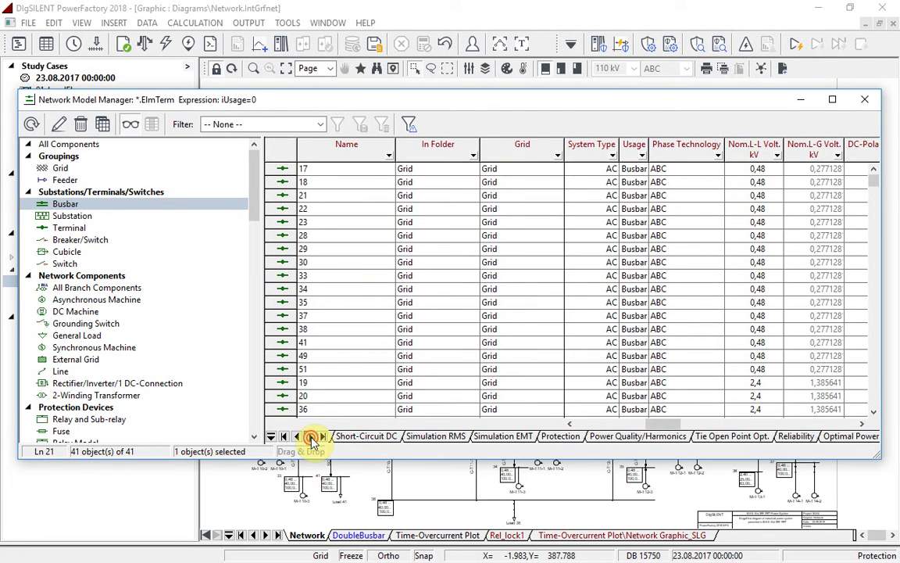
click(576, 438)
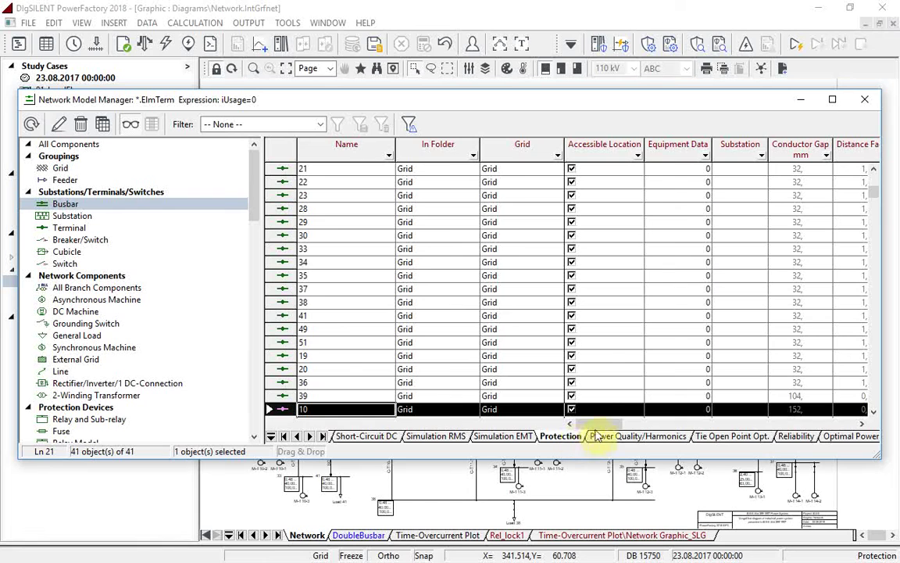
drag(602, 428, 600, 473)
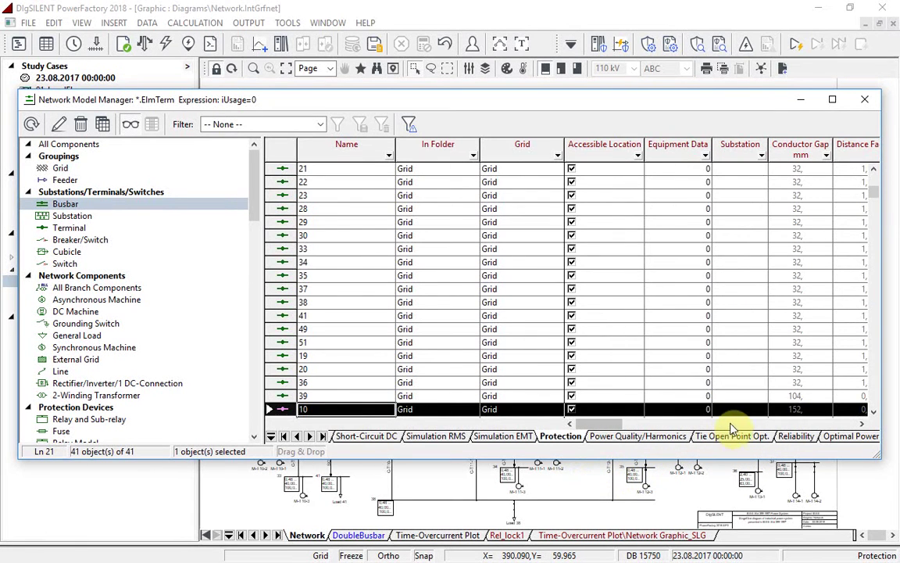
- Run IEEE-1584 arc-flash for all accessible locations with fixed 0.1 s clearing times
click(862, 104)
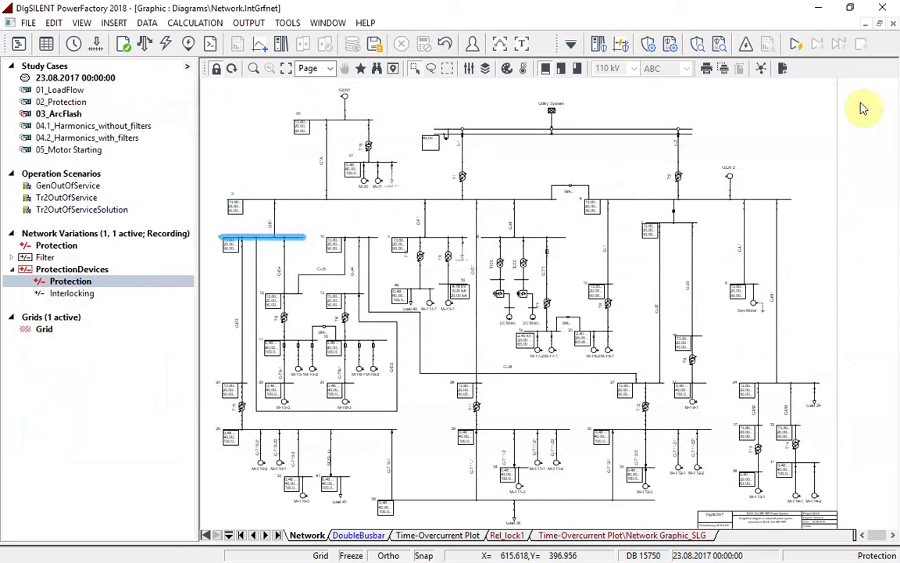
click(747, 44)
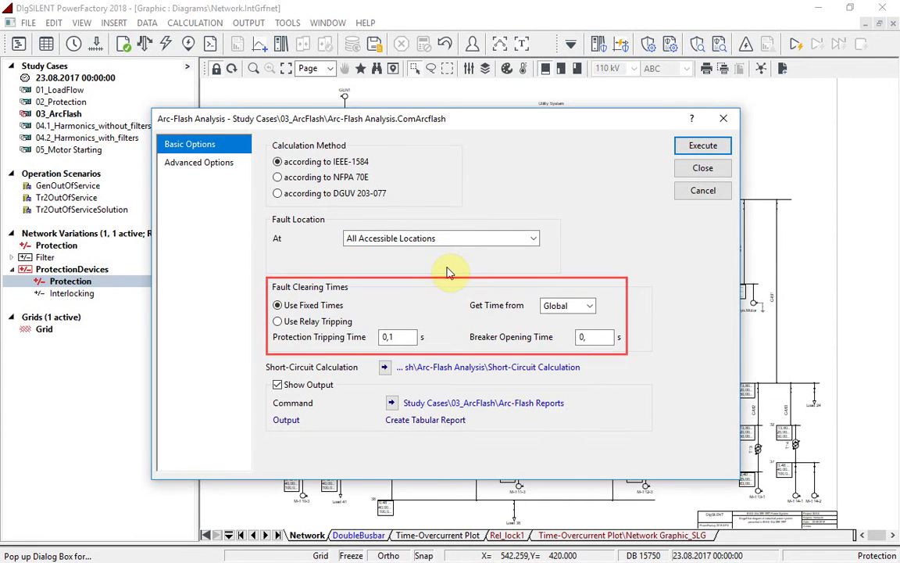
click(689, 147)
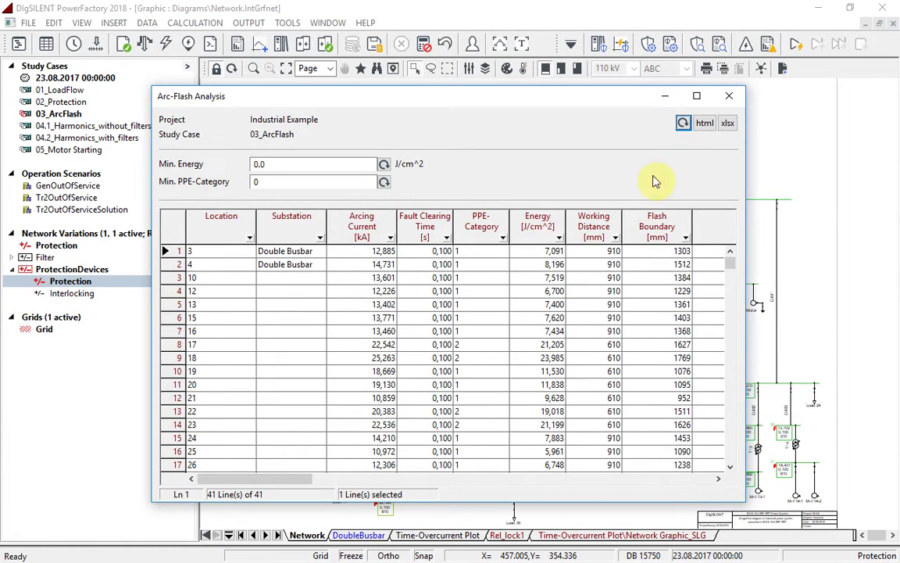
- Sort the arc-flash results by PPE category and mark bus 39 in the diagram
click(473, 238)
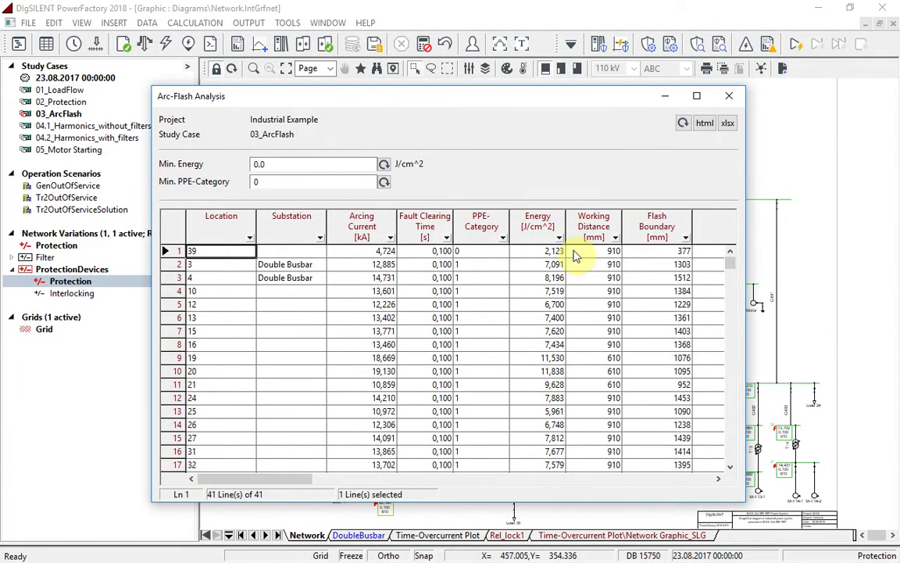
mouse_move(728, 251)
mouse_down()
mouse_move(727, 402)
mouse_move(725, 256)
mouse_up()
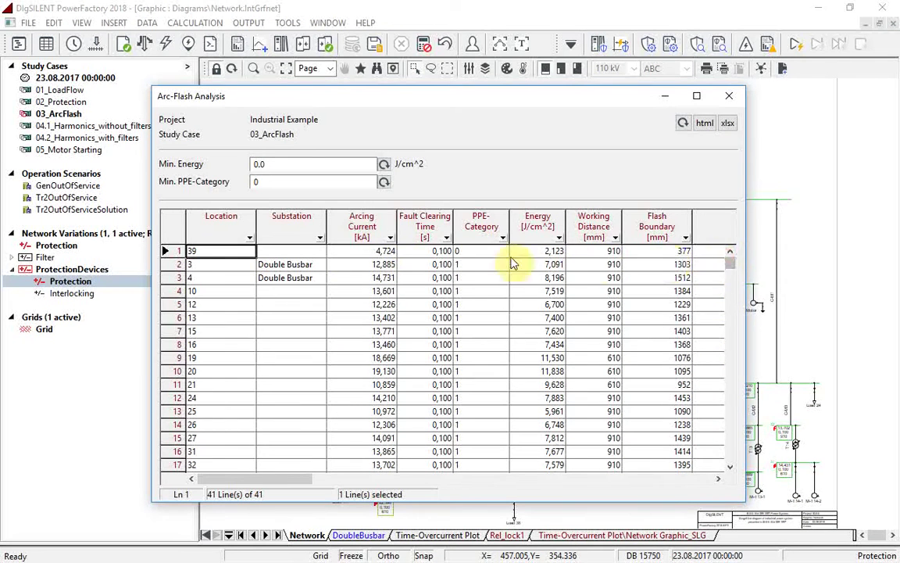
click(239, 250)
right_click(230, 251)
click(290, 288)
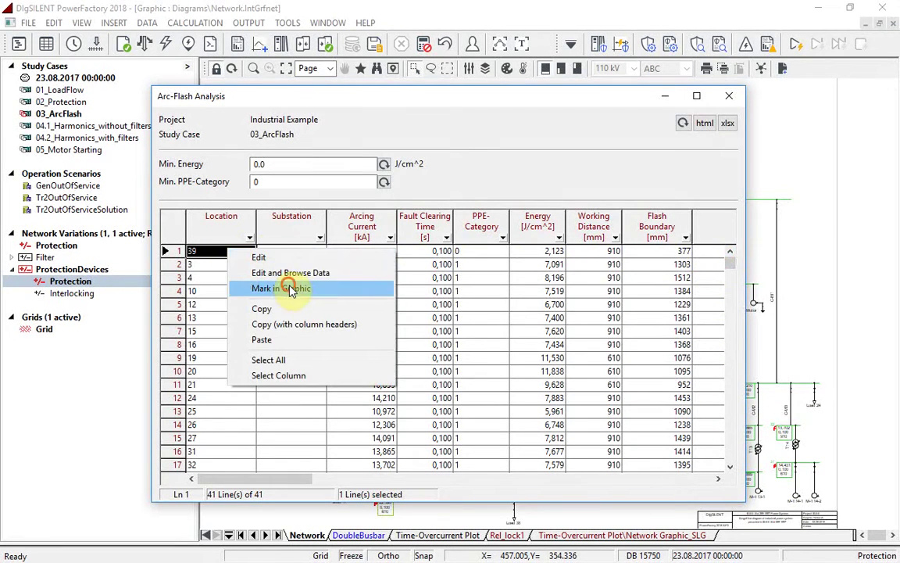
- Close the results and list every busbar's calculated arc-flash values
click(729, 100)
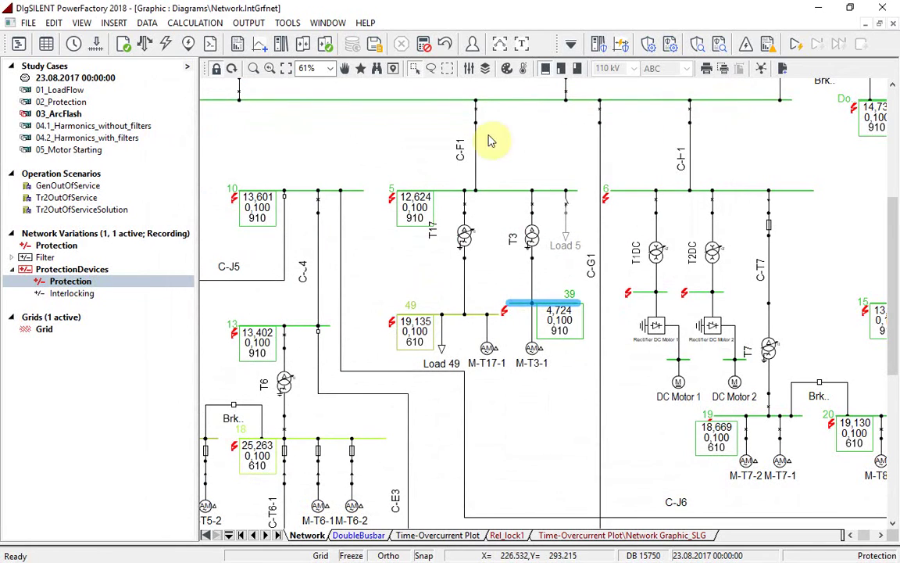
click(48, 46)
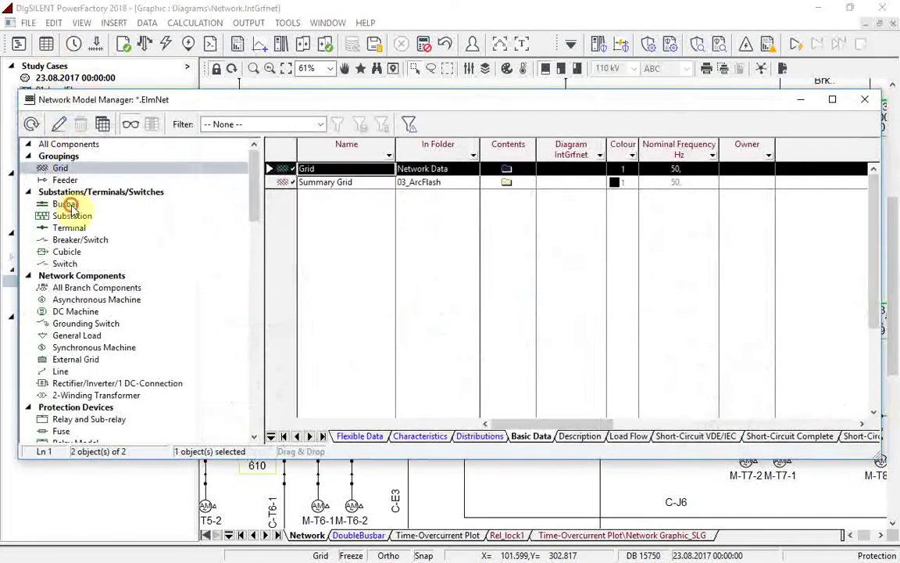
click(67, 204)
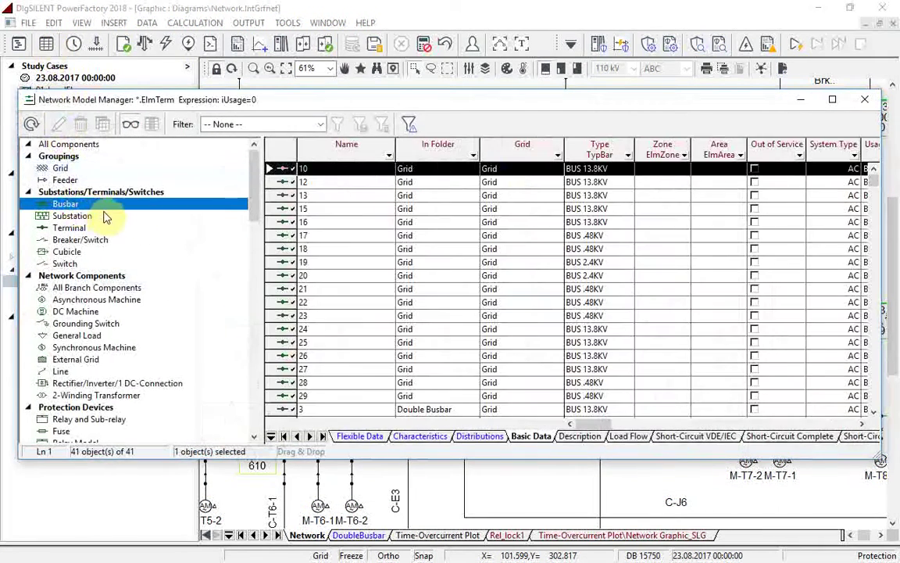
click(359, 436)
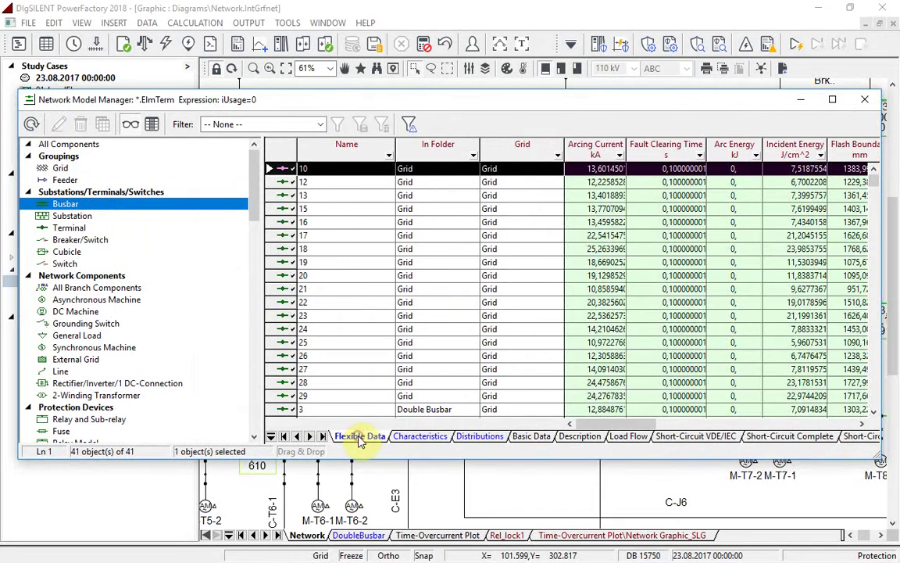
- Scroll through the PPE category and arcing current columns, then reopen the arc-flash settings
click(862, 424)
click(862, 424)
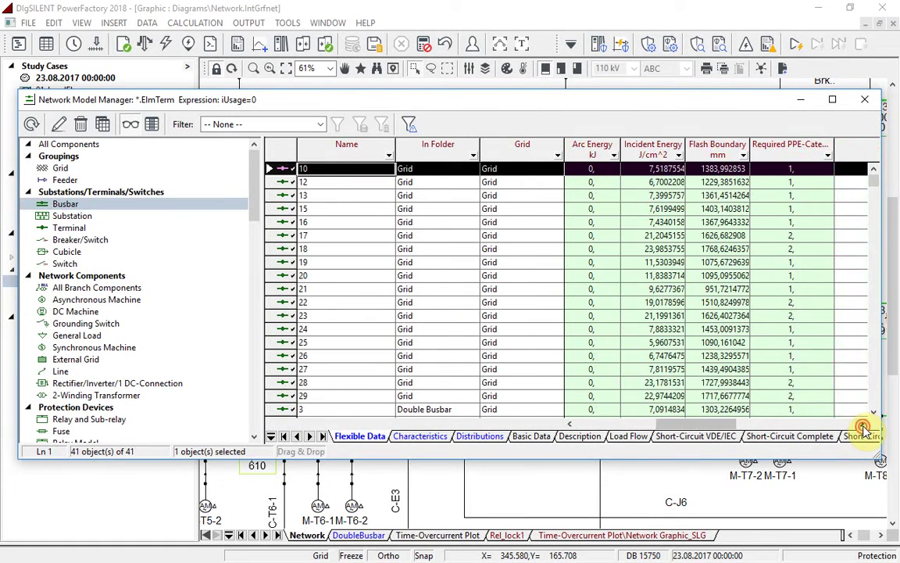
click(862, 424)
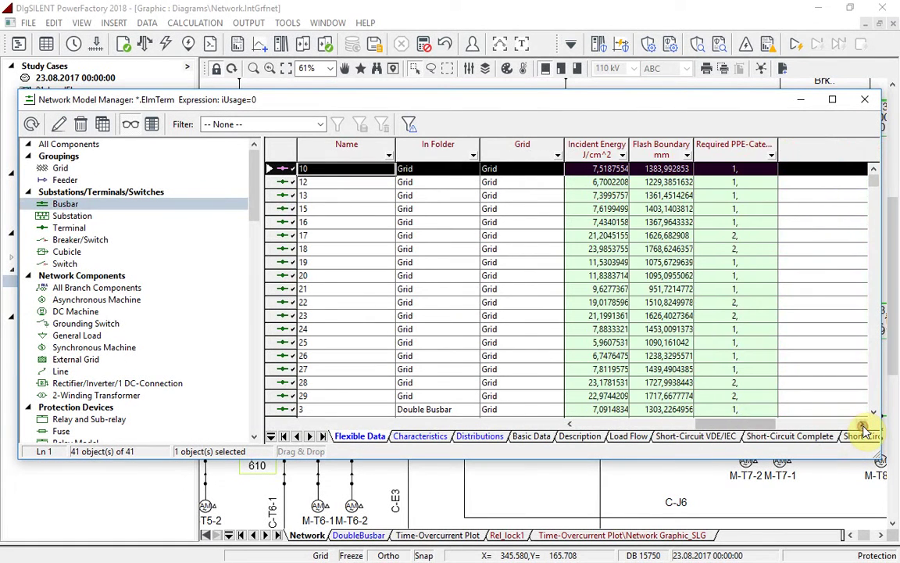
click(568, 424)
click(569, 424)
click(569, 423)
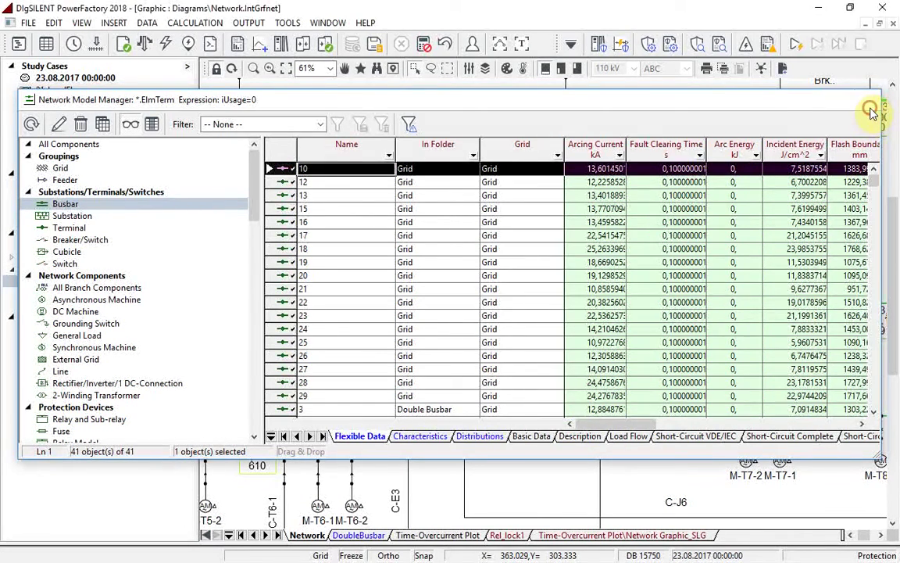
click(865, 99)
click(670, 44)
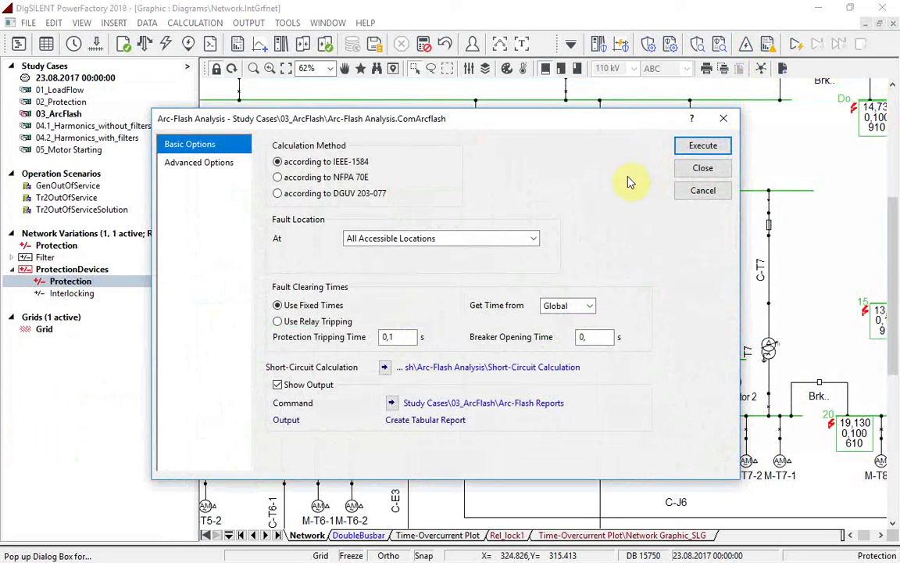
- Rerun arc-flash using relay tripping times and sort results by PPE category, worst first
click(312, 321)
click(712, 150)
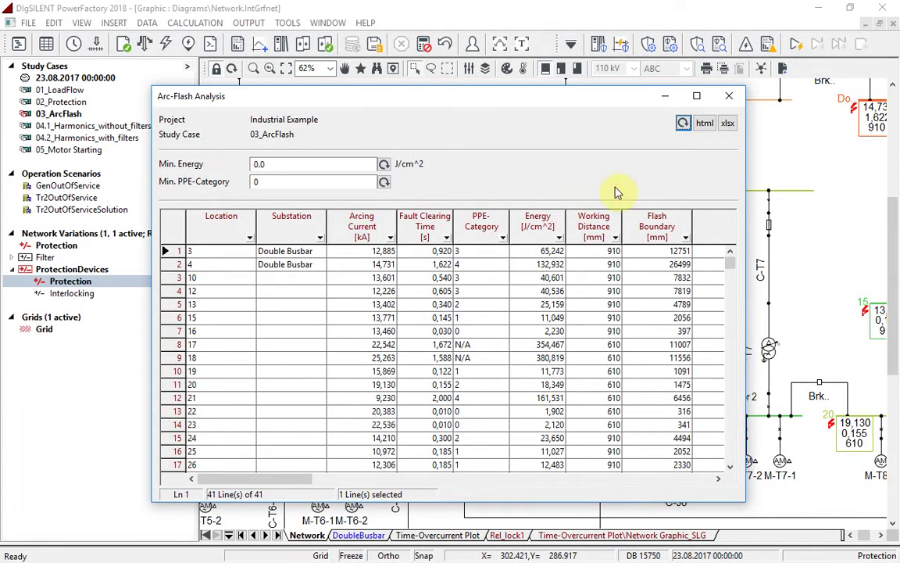
click(485, 234)
click(488, 237)
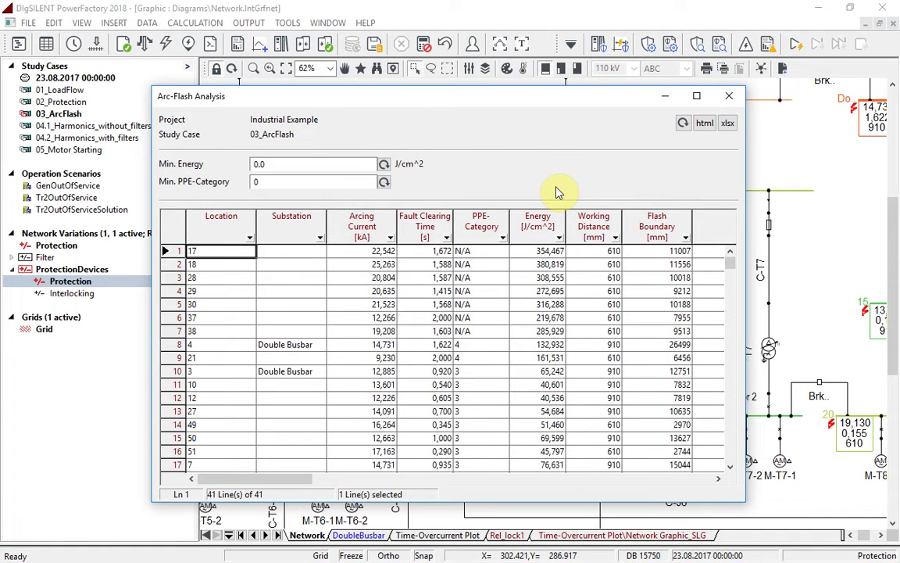
click(665, 96)
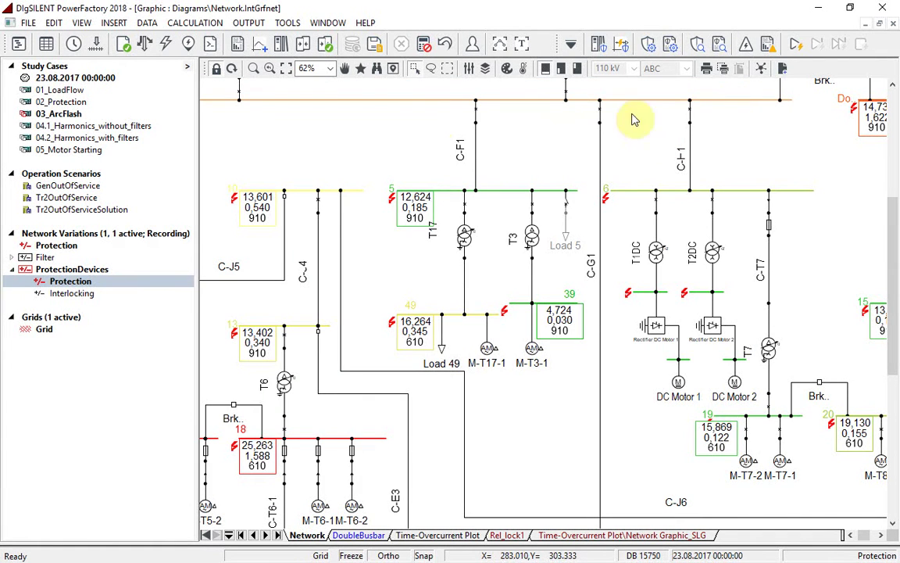
- Run arc-flash for busbar 3 alone: PPE category 3, 65,242 J/cm² at 0,920 s
click(286, 71)
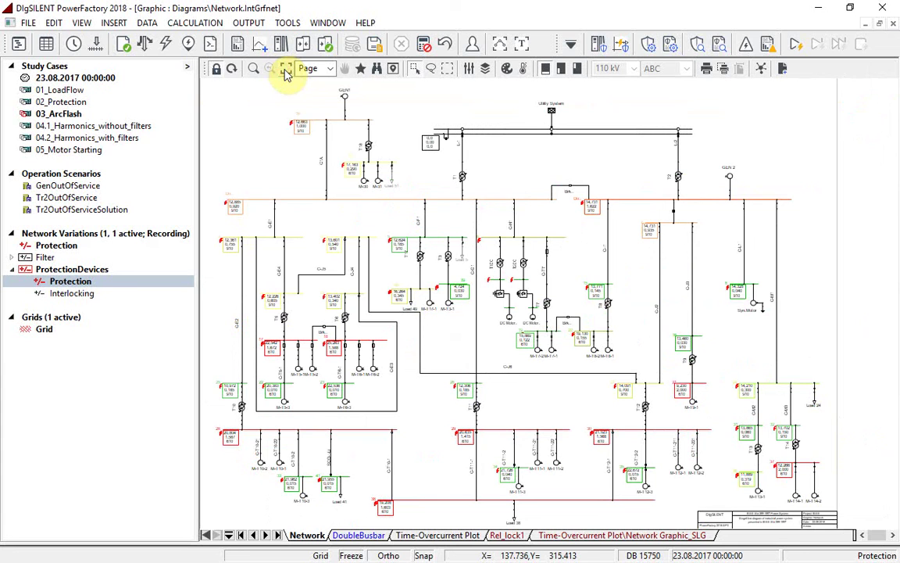
right_click(359, 202)
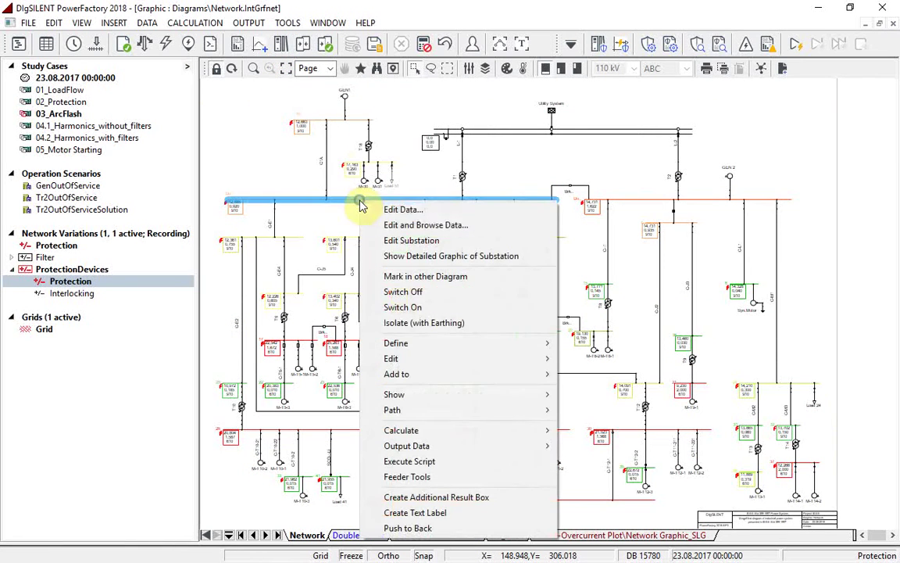
mouse_move(472, 429)
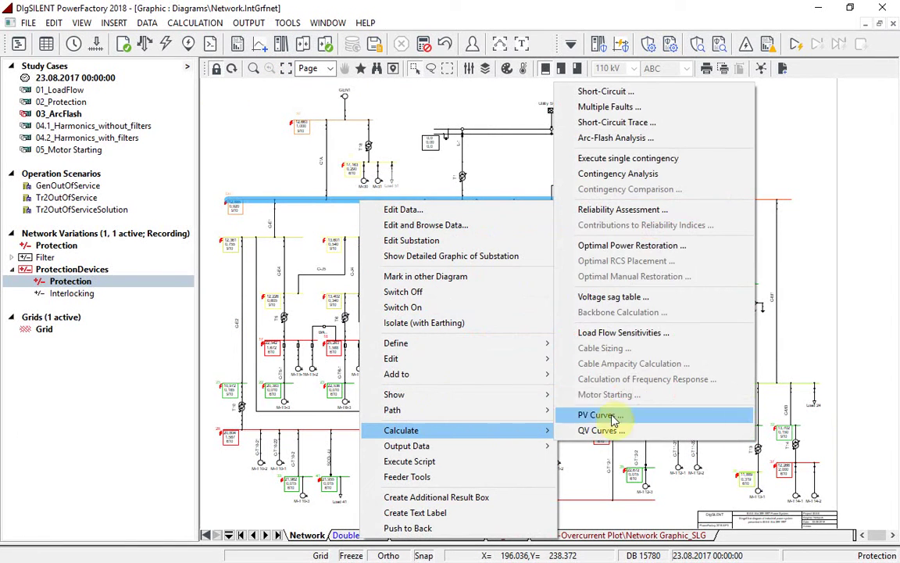
click(663, 138)
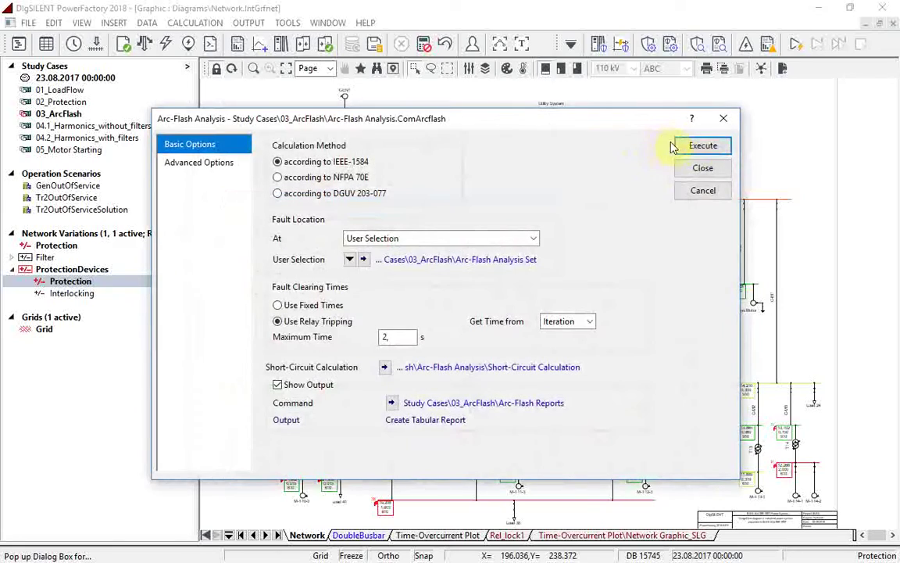
click(701, 146)
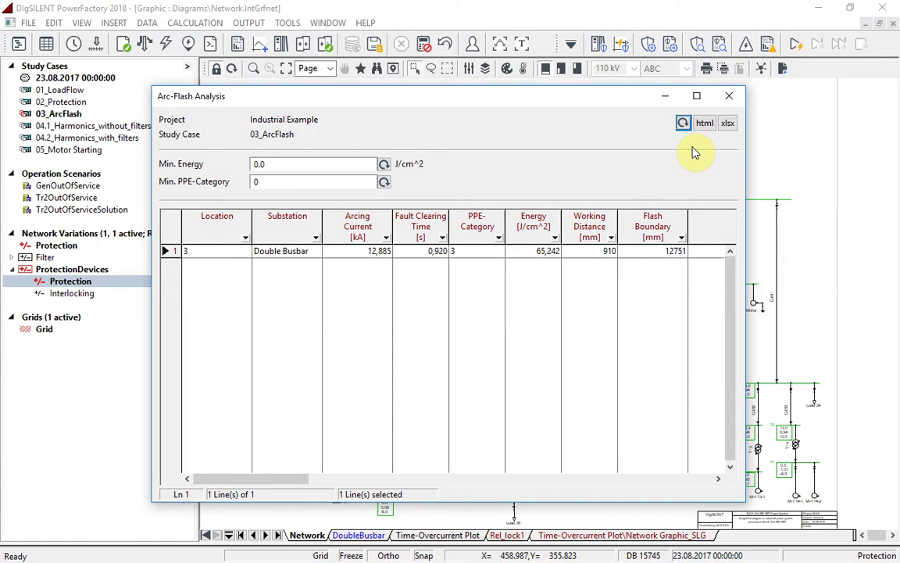
click(665, 95)
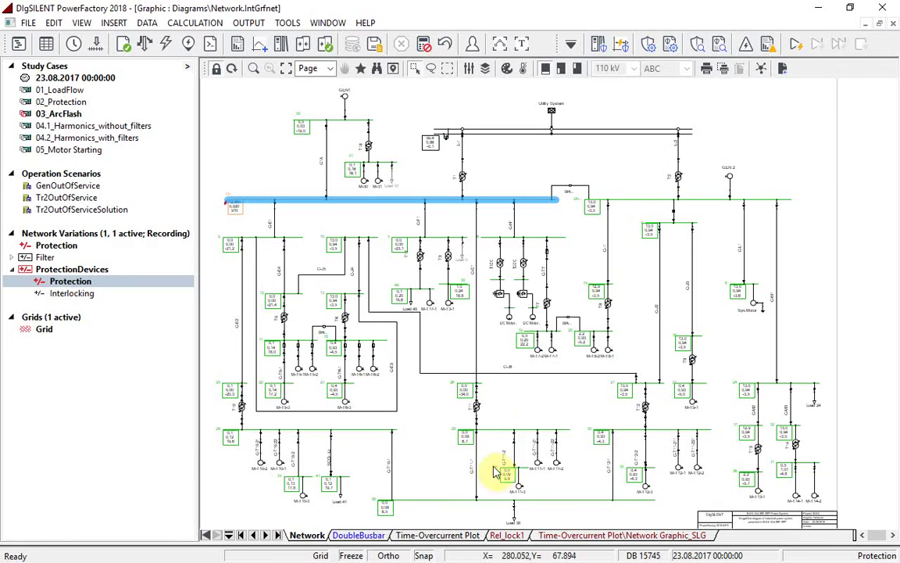
- Check the time-overcurrent plots, then set up a short-circuit on the feeder below busbar 3
click(448, 536)
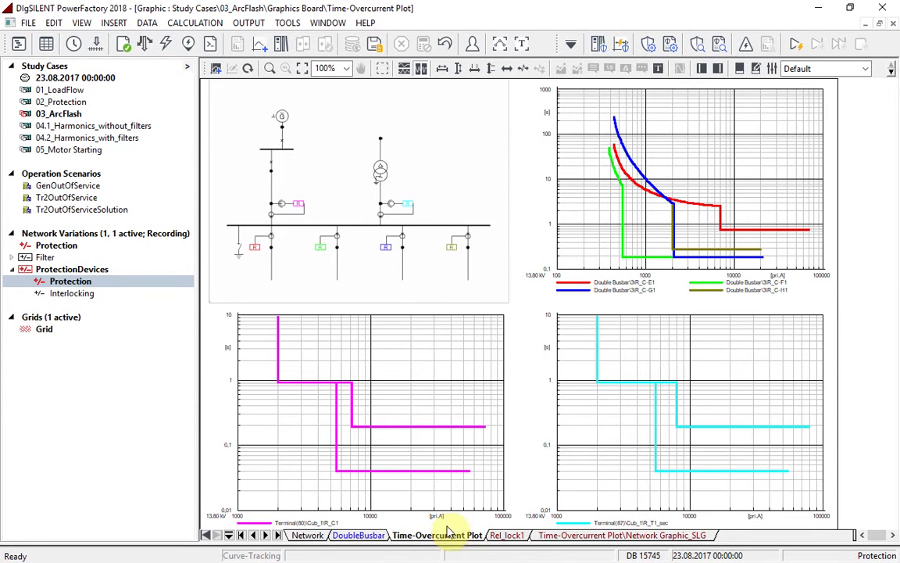
click(308, 536)
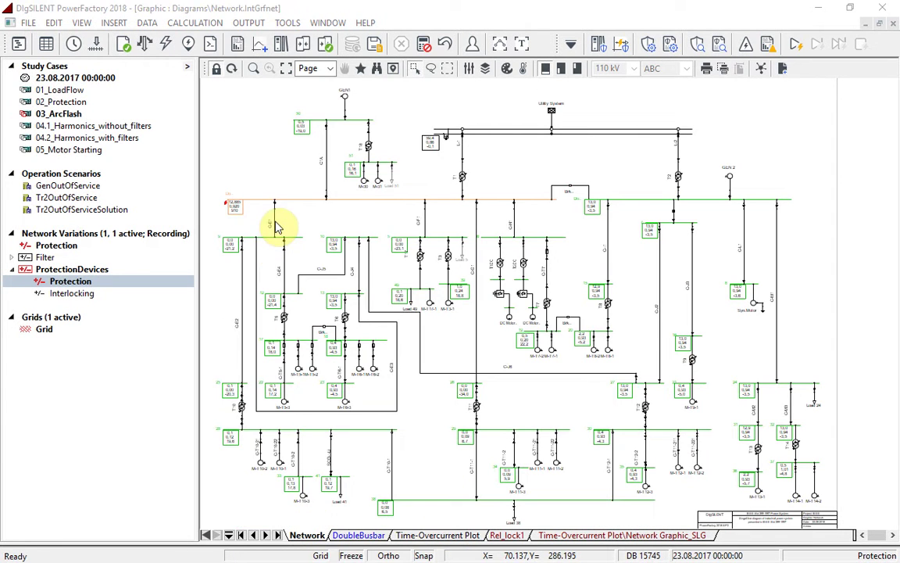
right_click(275, 225)
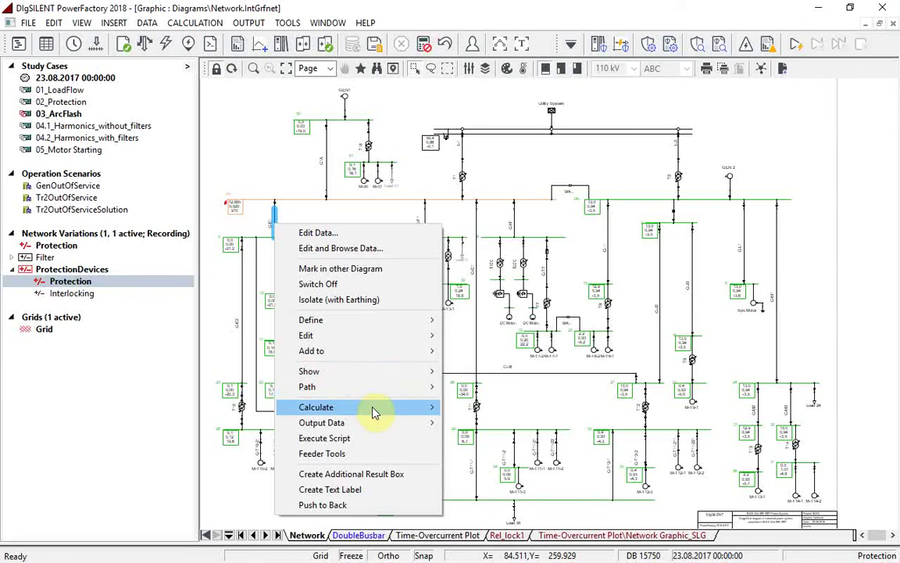
mouse_move(372, 410)
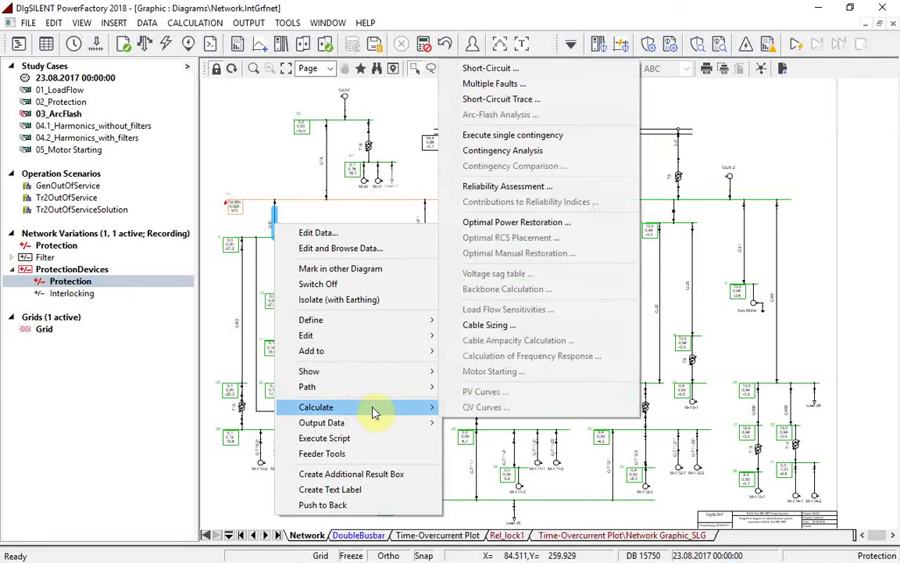
click(536, 69)
- Run the feeder short-circuit and check relay tripping on the time-overcurrent plots
click(687, 78)
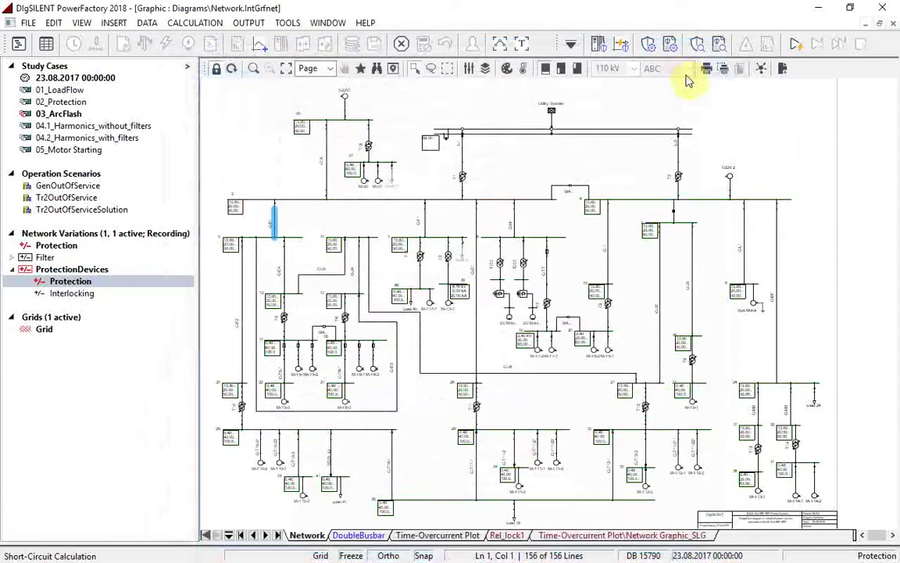
click(424, 536)
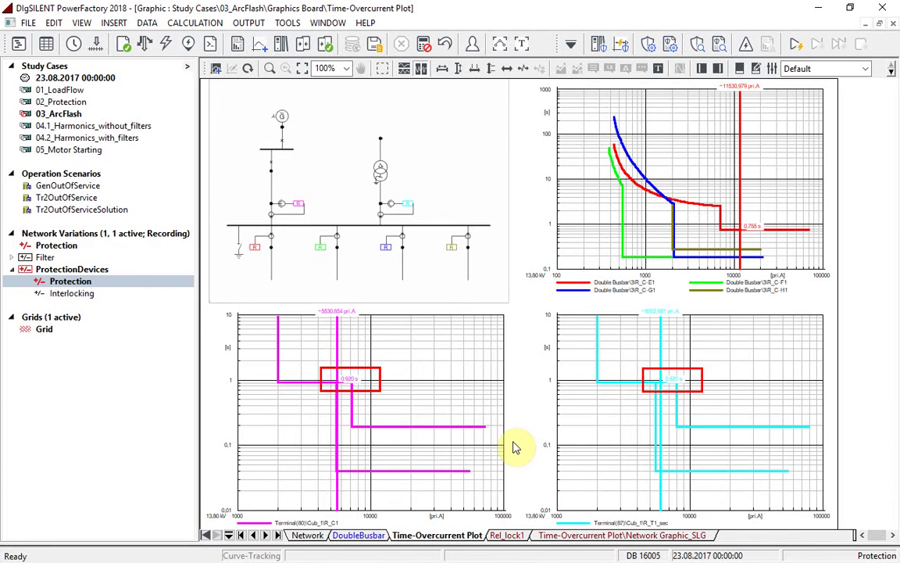
click(307, 535)
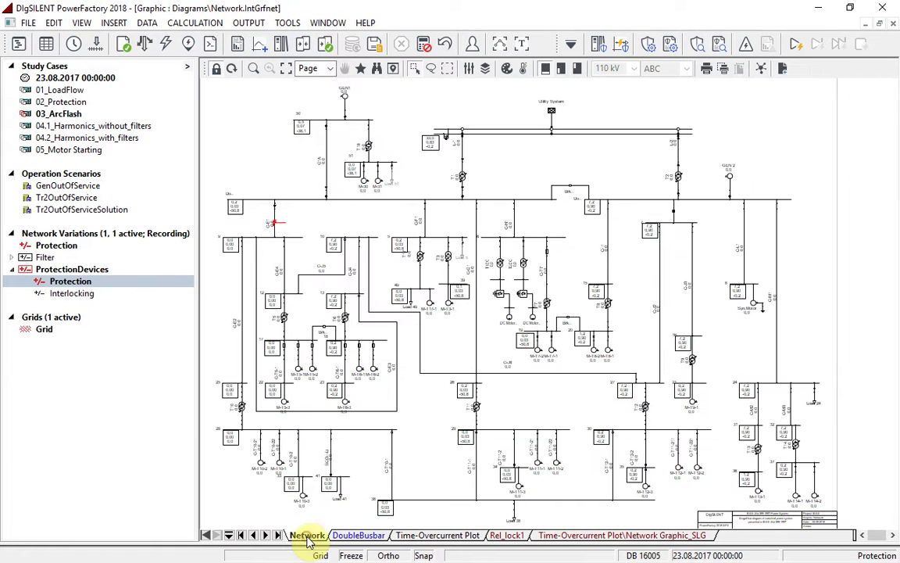
- Calculate a busbar 3 short-circuit and view its plots: about 5639 A, tripping at 0.920 s
right_click(362, 200)
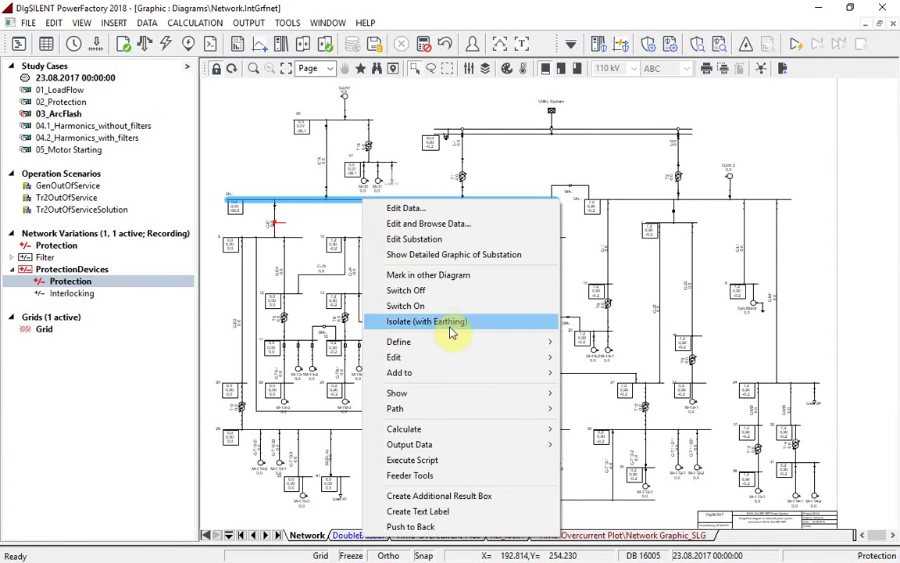
mouse_move(516, 429)
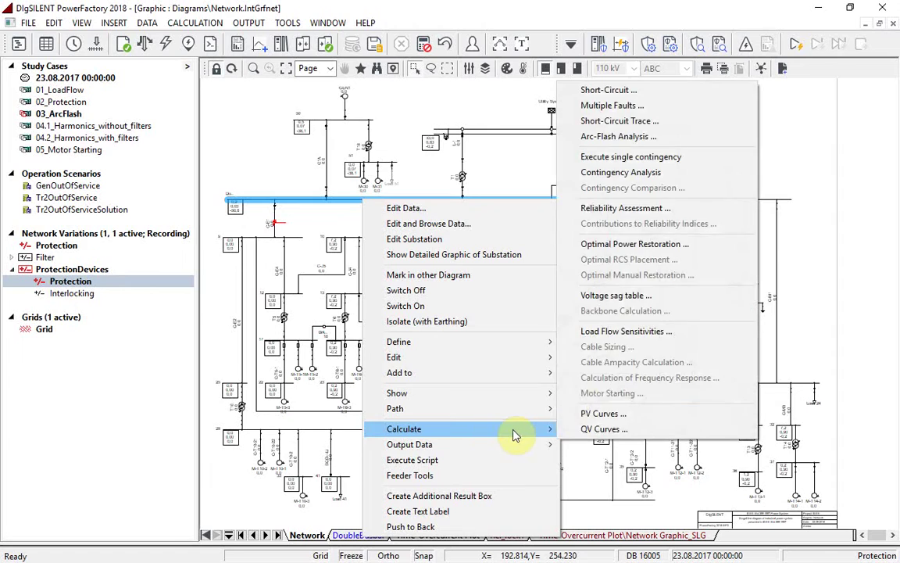
click(642, 93)
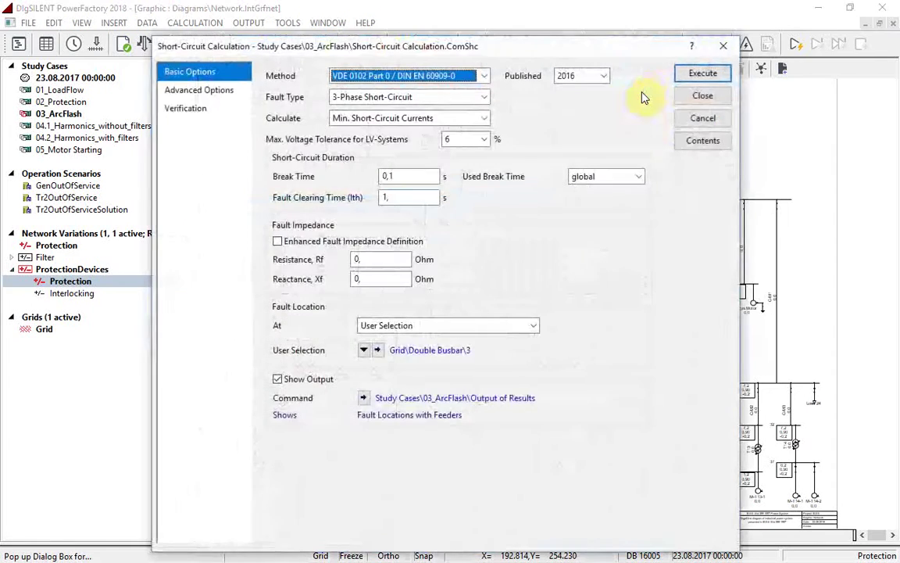
click(680, 73)
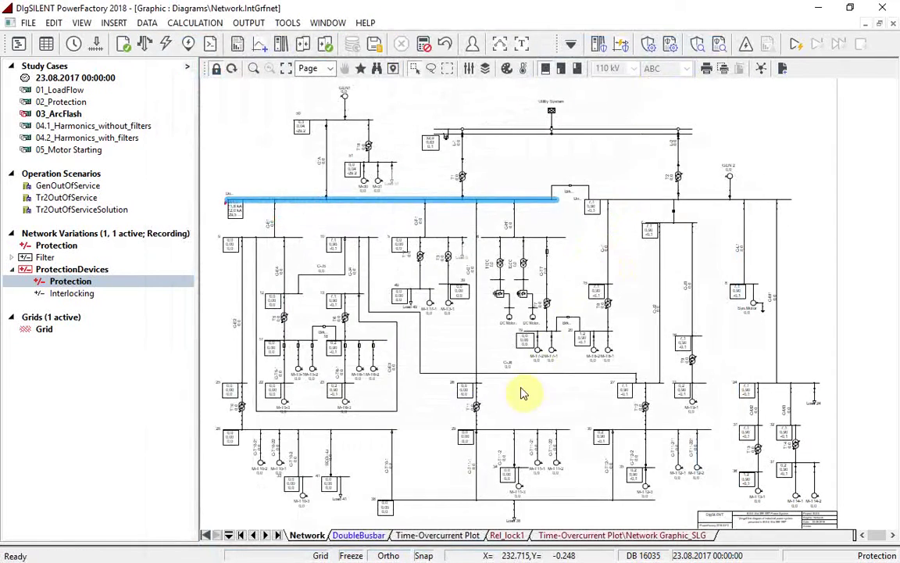
click(441, 534)
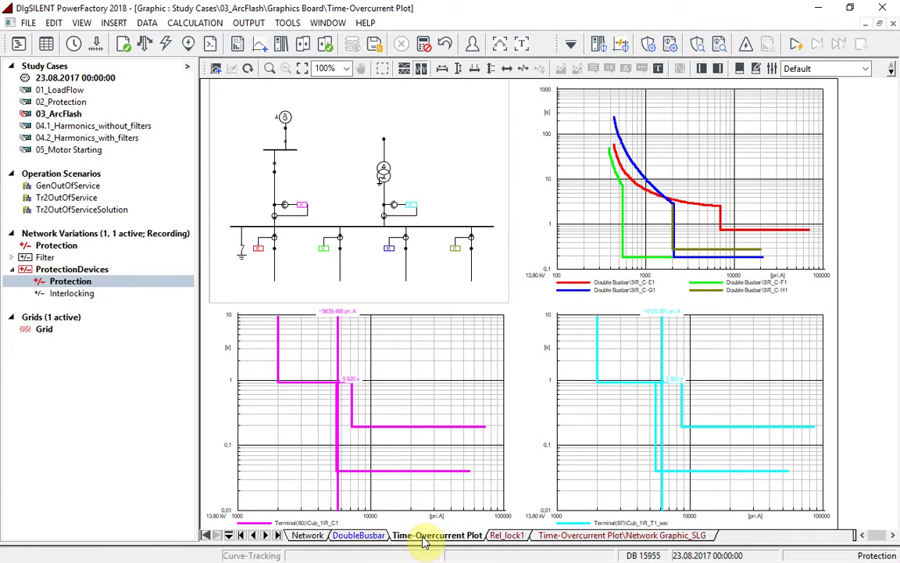
- Make Interlocking the recording expansion stage
click(89, 299)
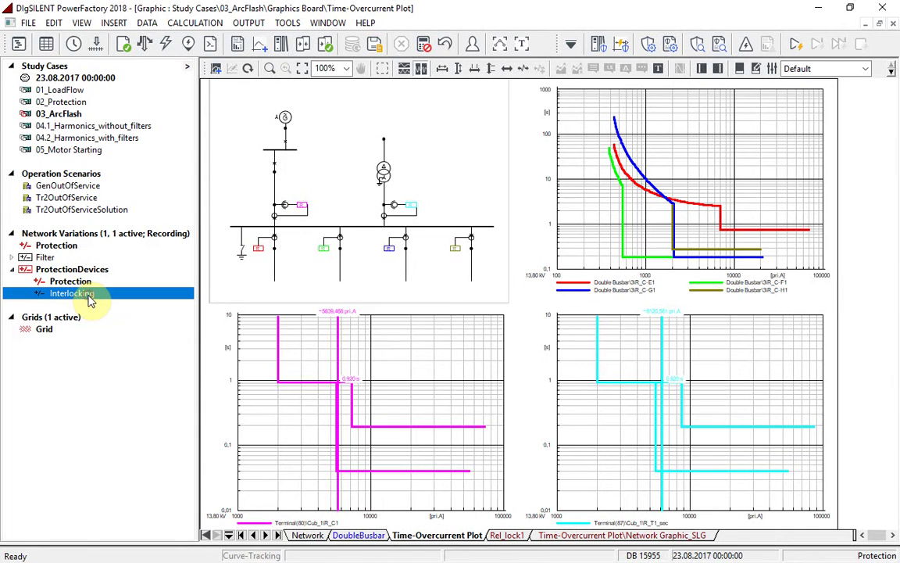
right_click(91, 301)
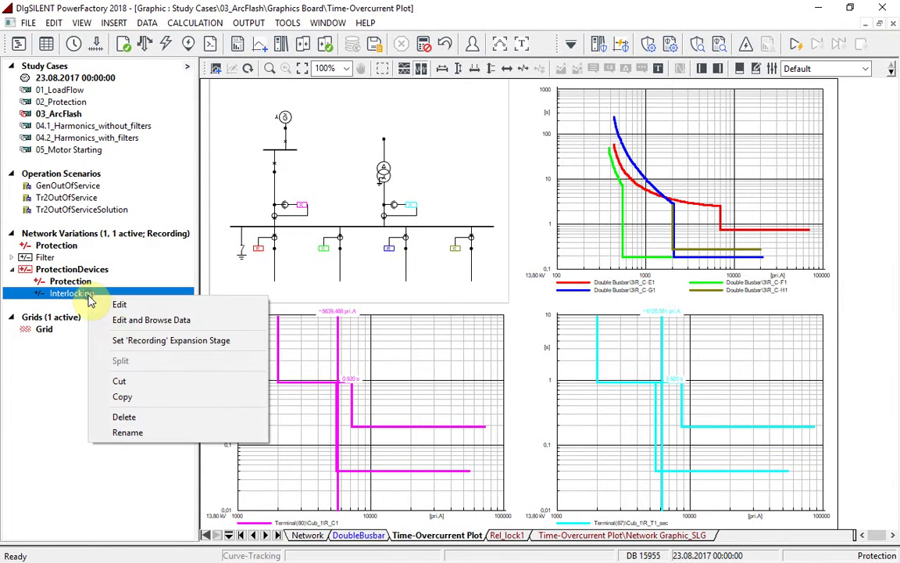
click(234, 341)
click(412, 324)
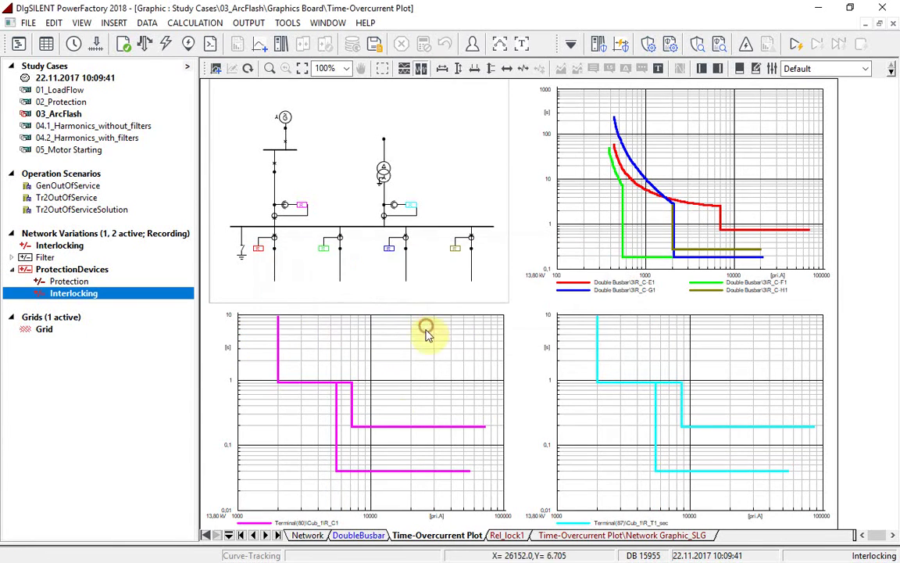
- Rerun the feeder short-circuit; relay E1 now trips at 0.755 s for ~11531 A
click(307, 535)
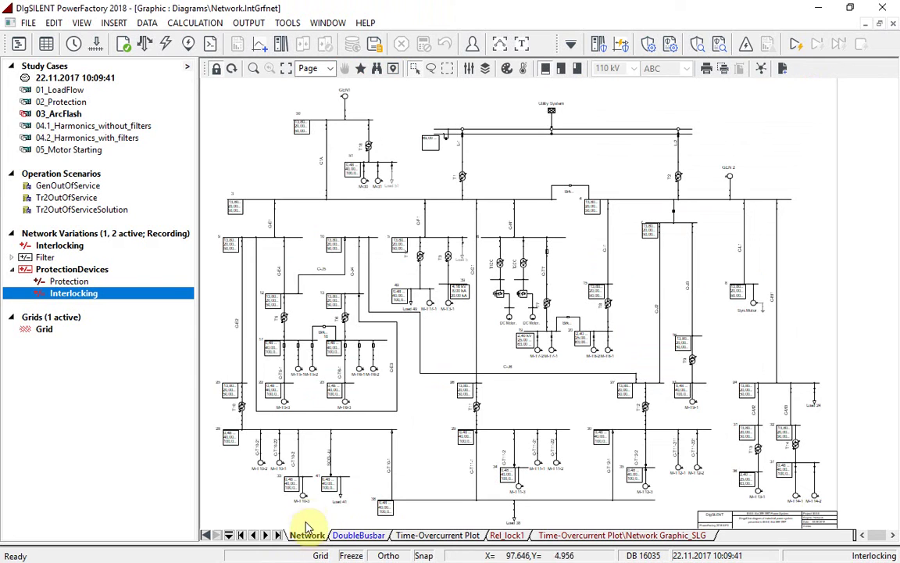
click(275, 223)
right_click(274, 223)
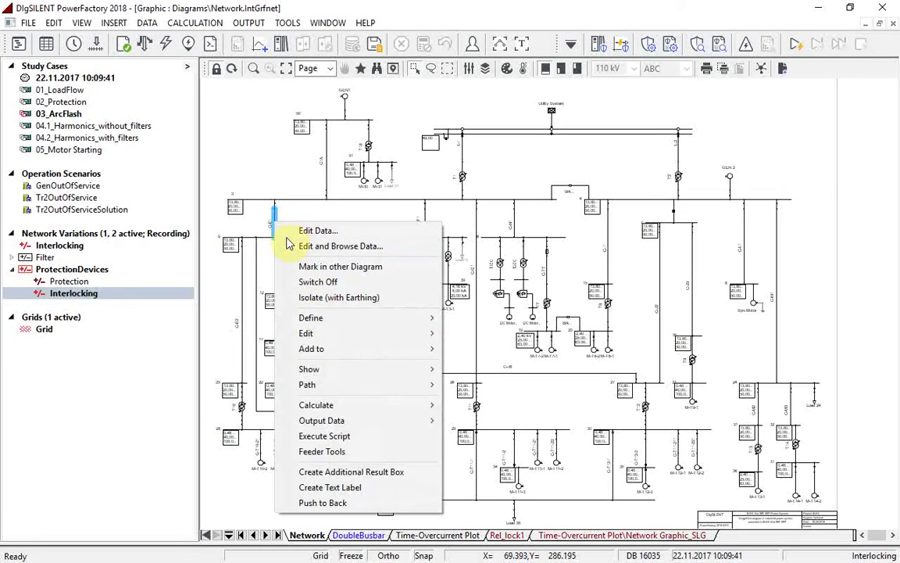
mouse_move(367, 407)
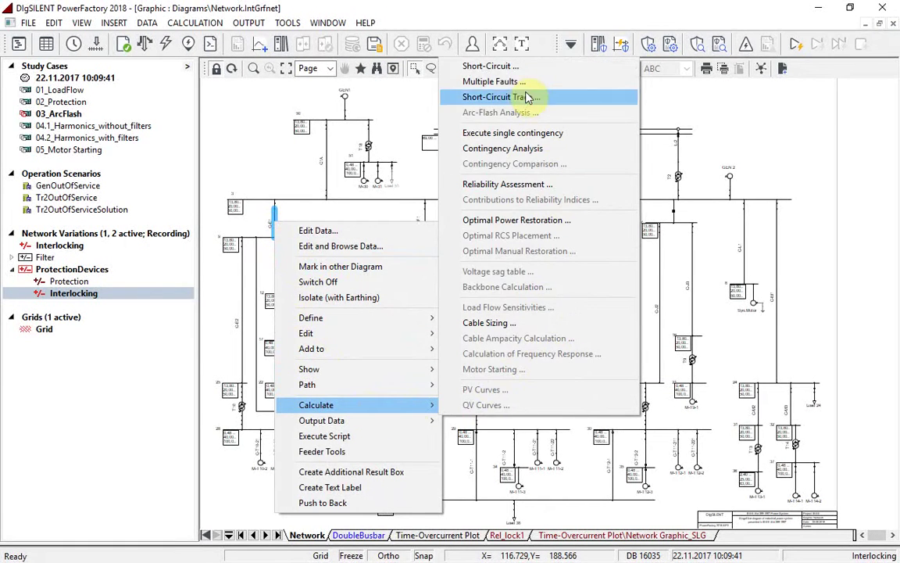
click(516, 67)
click(688, 75)
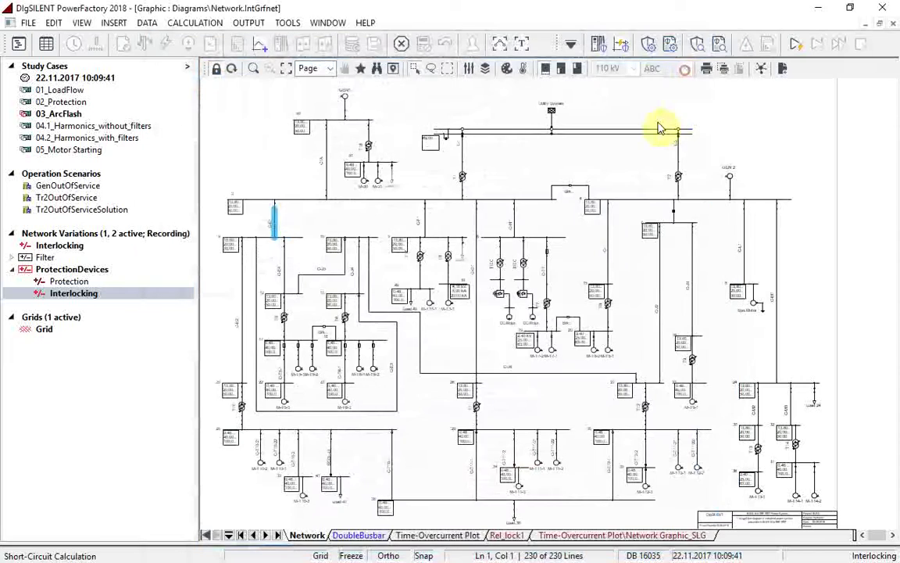
click(443, 536)
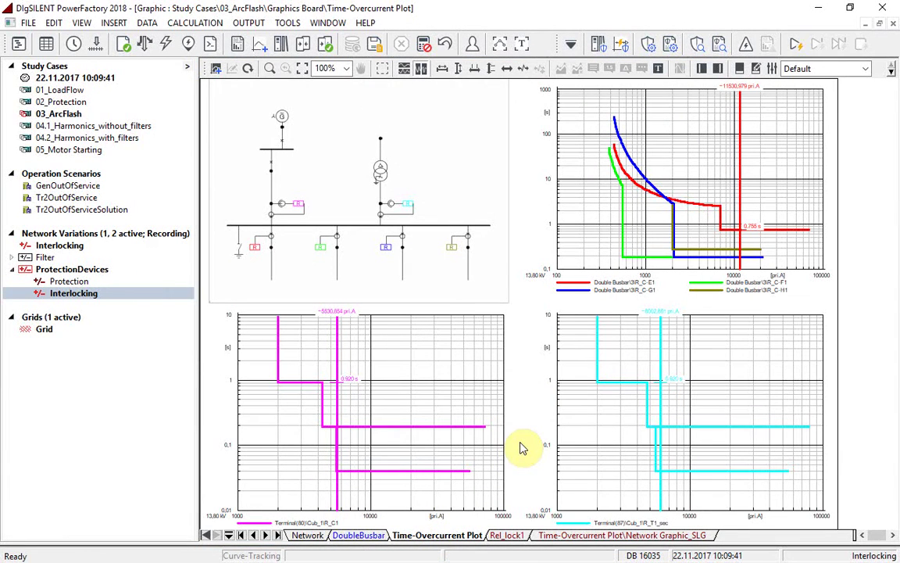
- Rerun the busbar 3 short-circuit under Interlocking; relay C1 trips at 0.190 s for ~5639 A
click(307, 536)
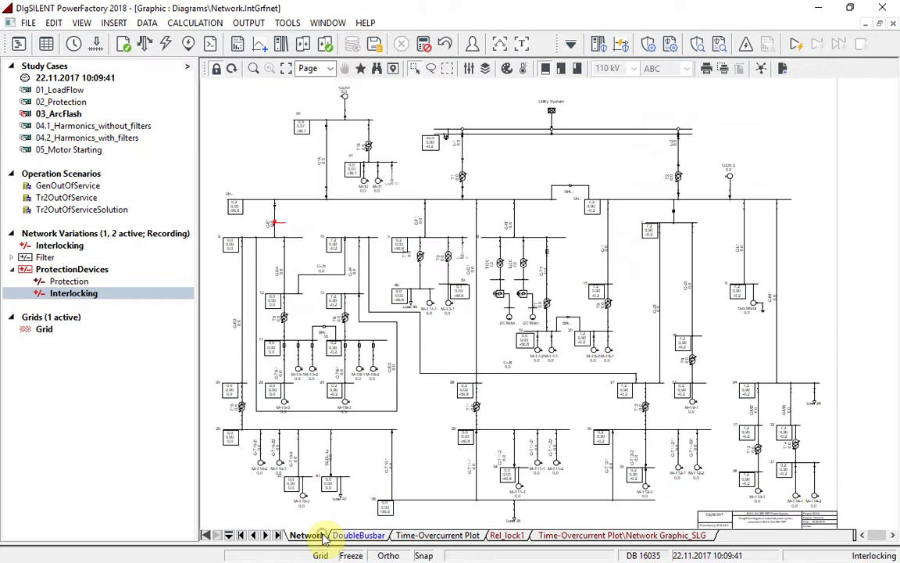
right_click(374, 200)
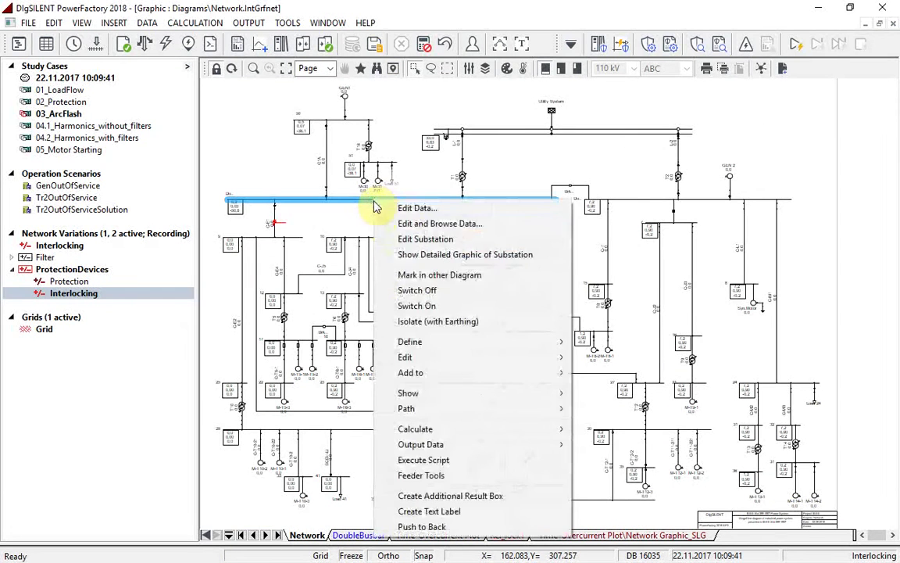
mouse_move(497, 429)
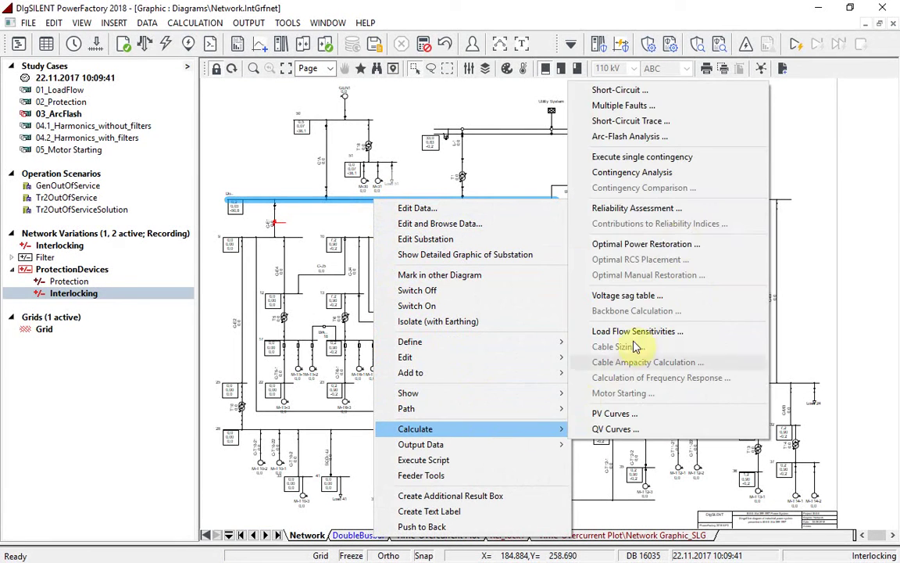
click(675, 90)
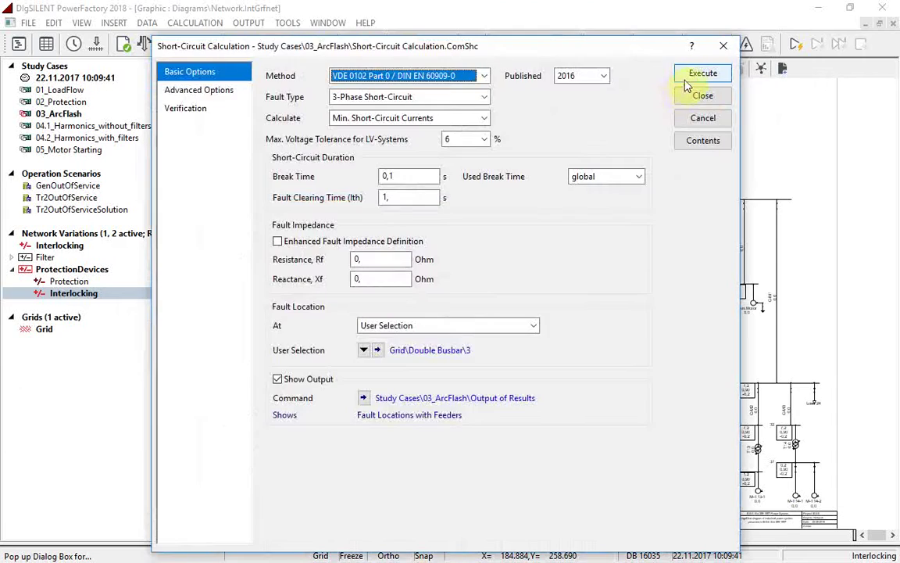
click(691, 75)
click(428, 538)
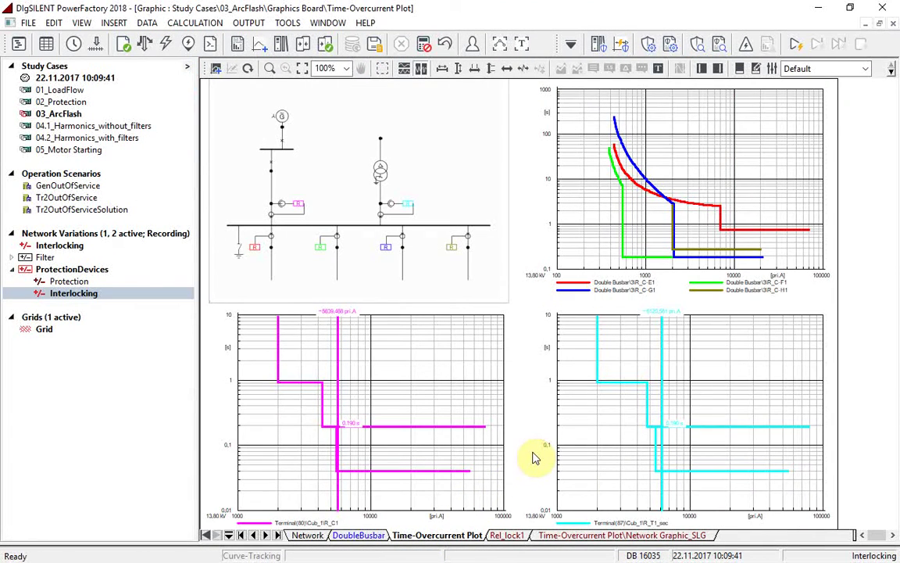
- Open the double busbar substation's detailed diagram and zoom to the Rel_lock1 relay
click(305, 536)
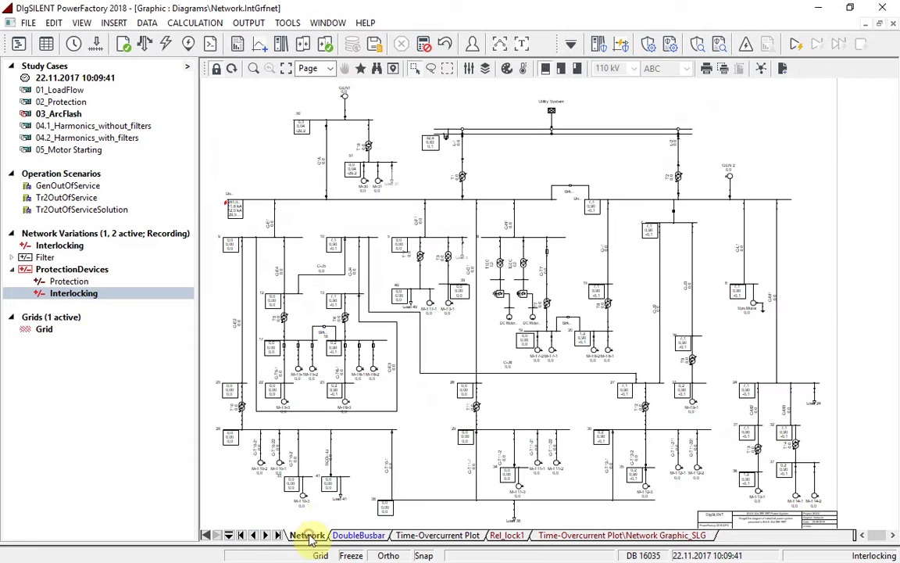
click(311, 205)
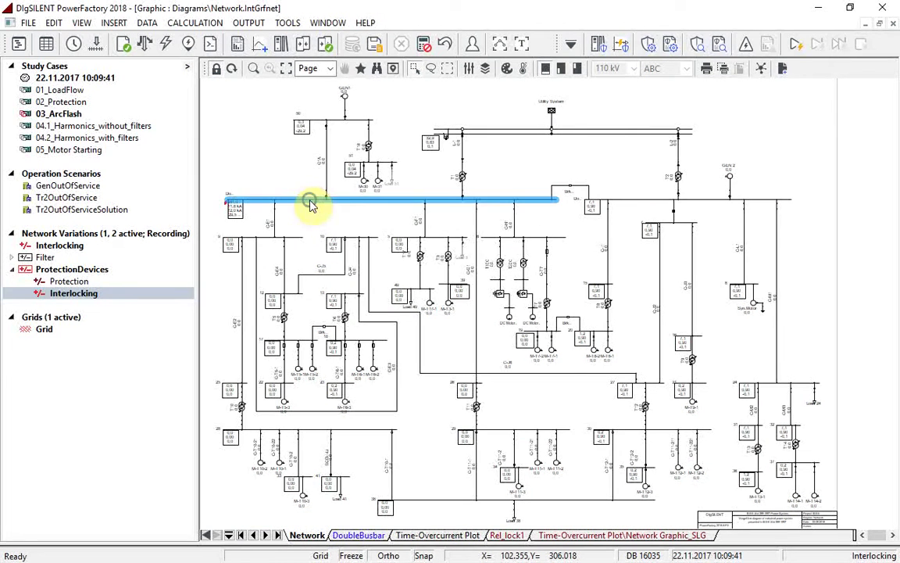
right_click(311, 205)
click(354, 255)
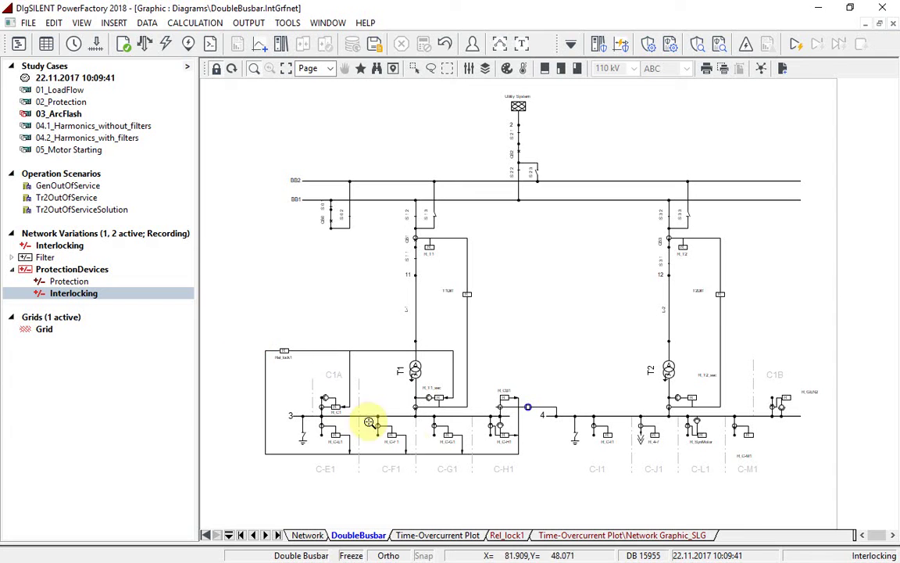
click(555, 488)
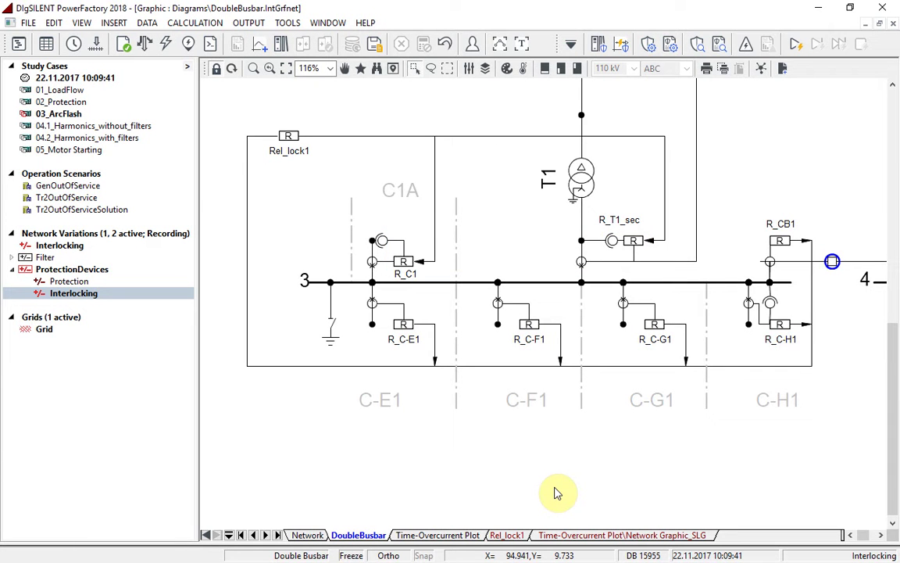
right_click(290, 137)
- Display Rel_lock1's scheme graphic (R1–R5 into an OR block tripping R6, R7), then return to the single-line diagram
click(353, 161)
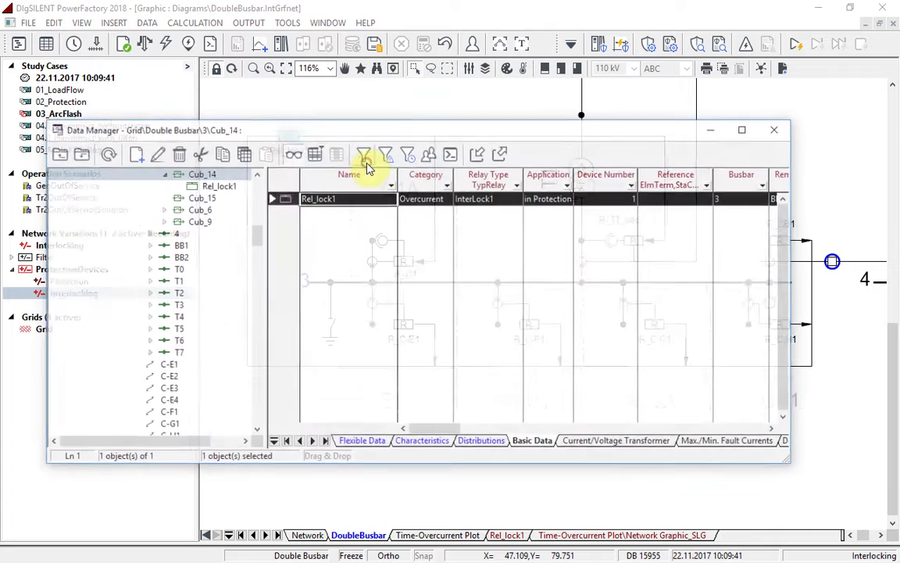
right_click(286, 198)
click(384, 284)
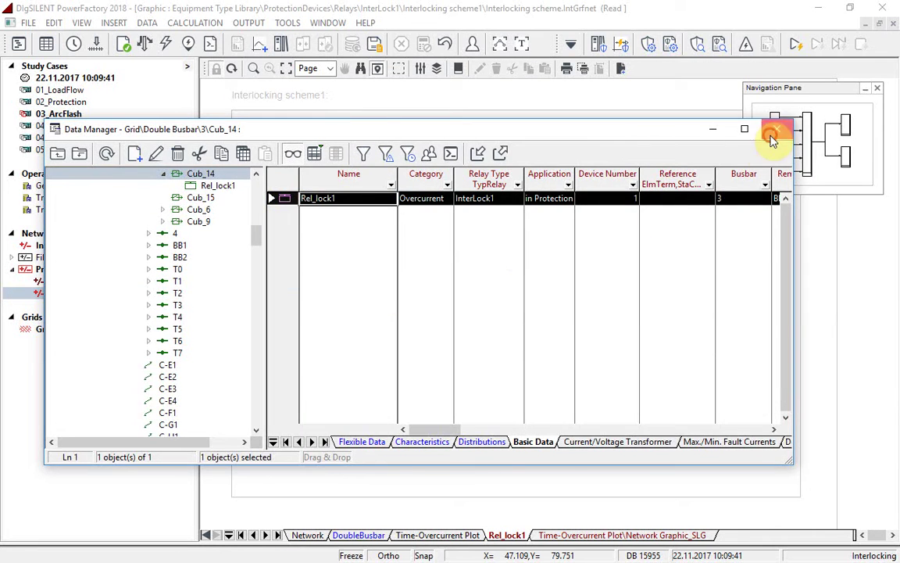
click(713, 128)
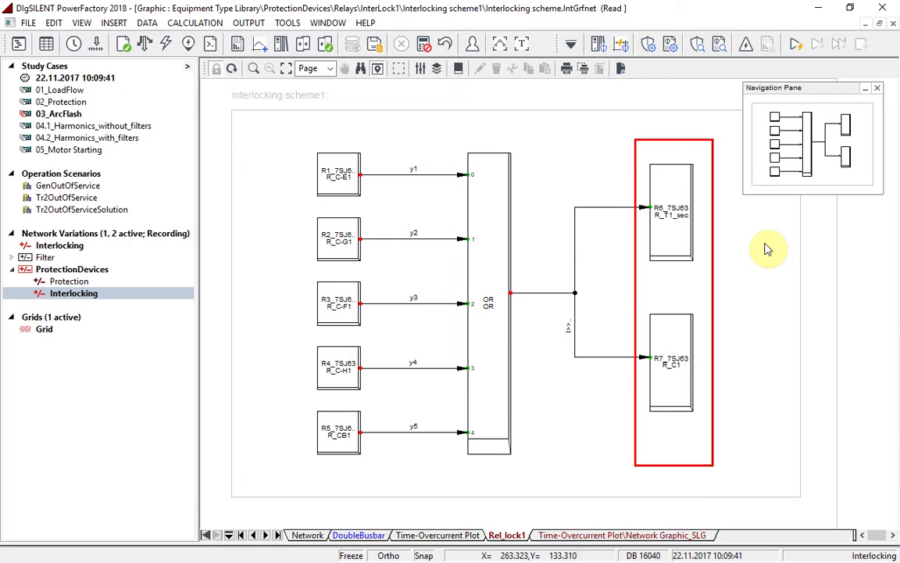
click(303, 535)
- Run busbar 3's arc-flash analysis with fixed 0.2 s fault clearing times
right_click(376, 201)
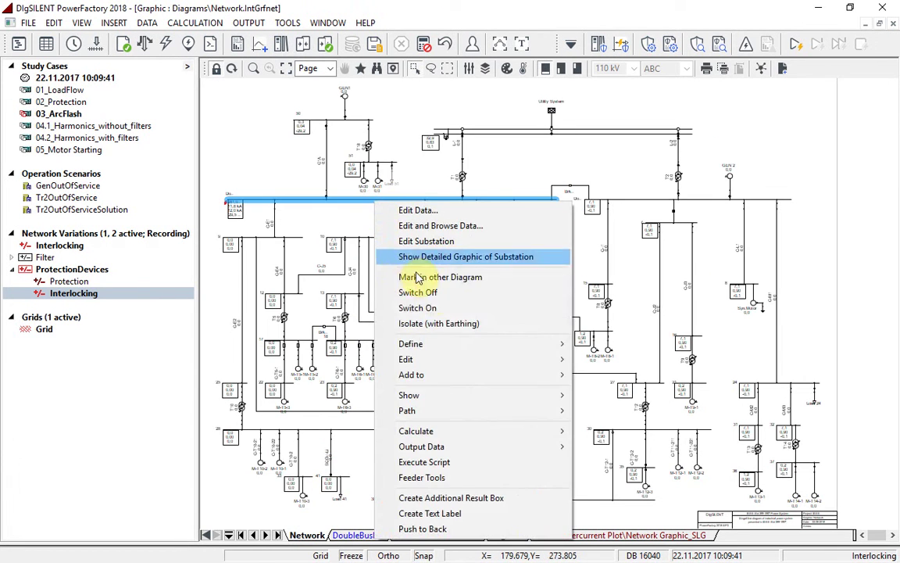
mouse_move(503, 432)
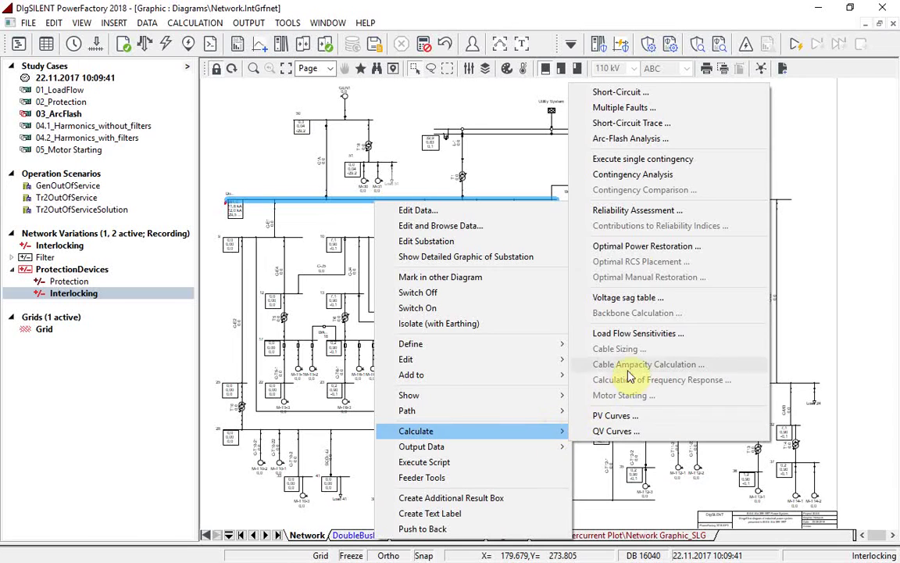
click(677, 141)
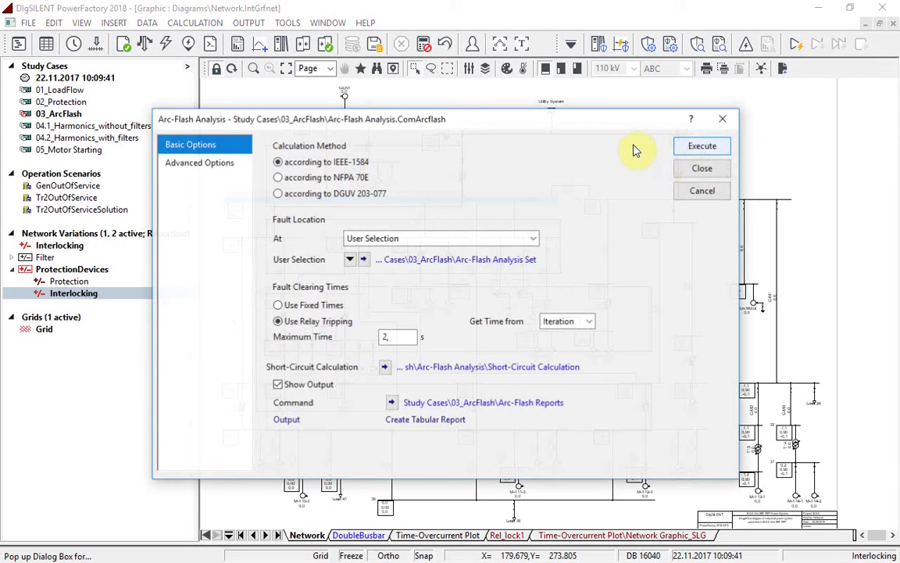
click(280, 305)
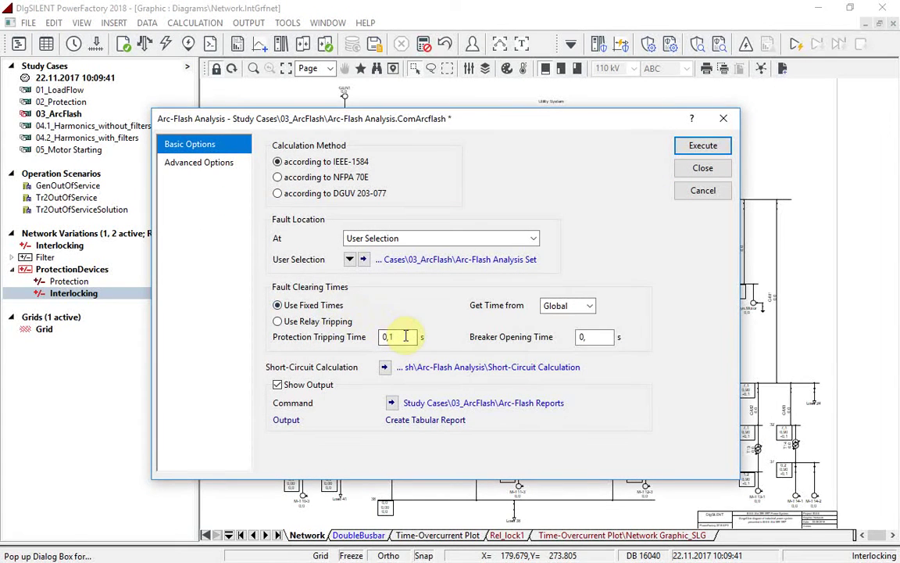
click(685, 145)
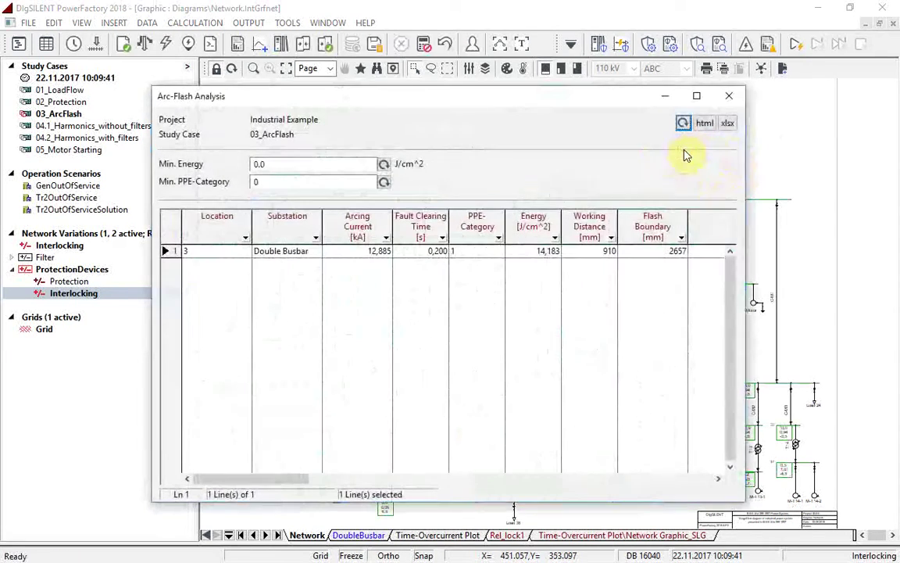
- Compare the new PPE category 1, 14,183 J/cm² result with the earlier 0.920 s result, then close both
drag(529, 99, 524, 293)
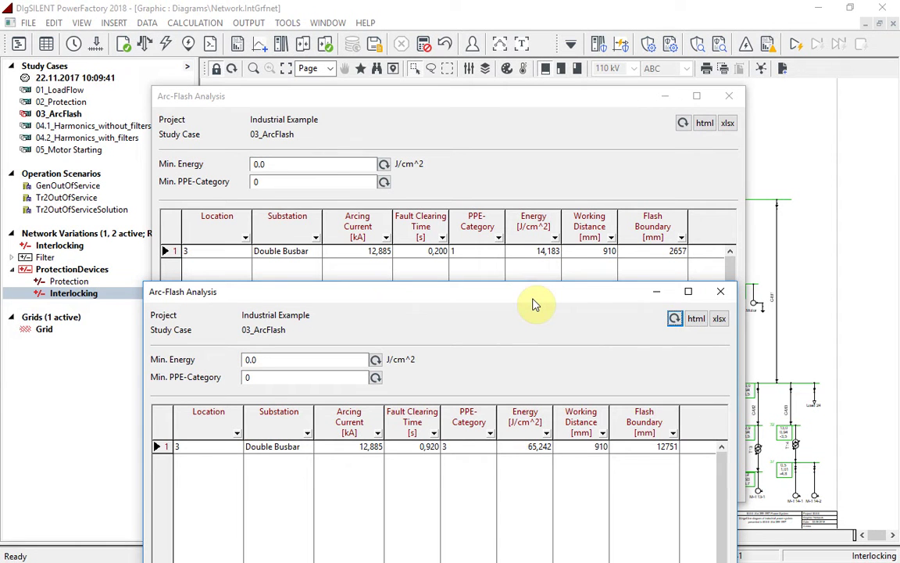
click(721, 291)
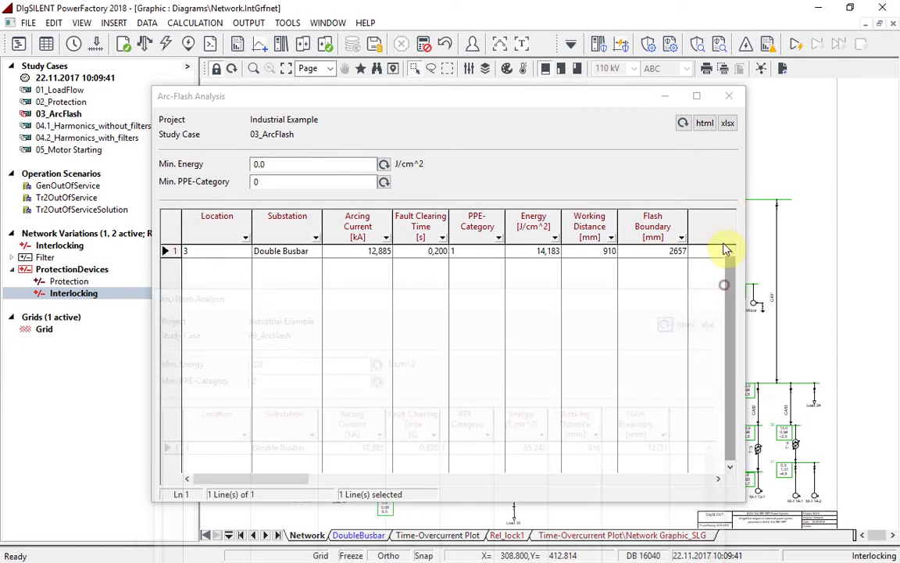
click(730, 98)
- Rerun arc flash for all 41 accessible locations using relay-tripping clearing times
click(746, 48)
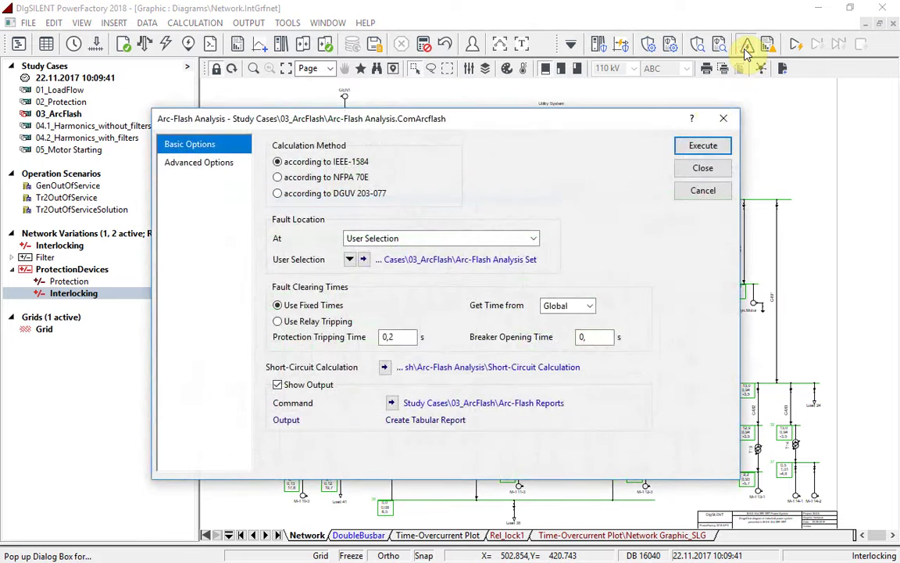
click(533, 238)
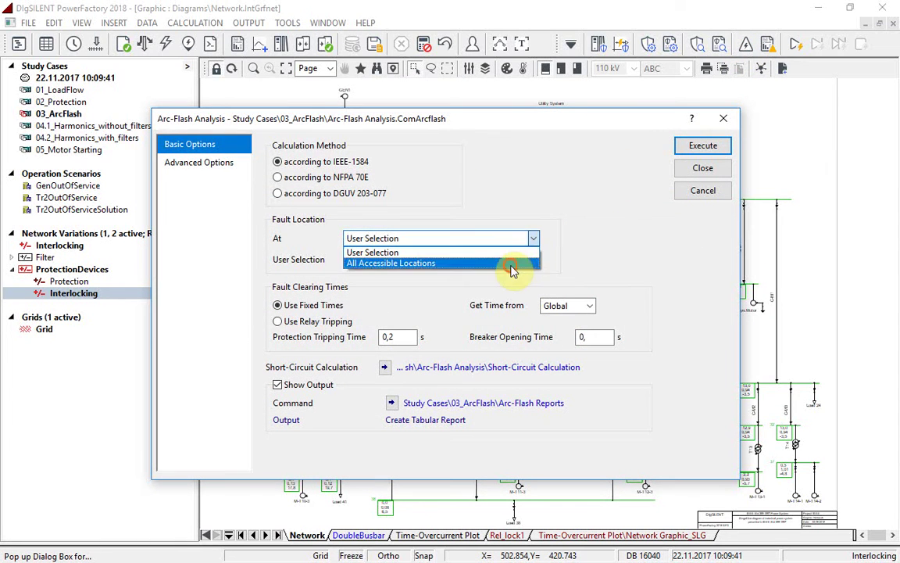
click(513, 265)
click(344, 322)
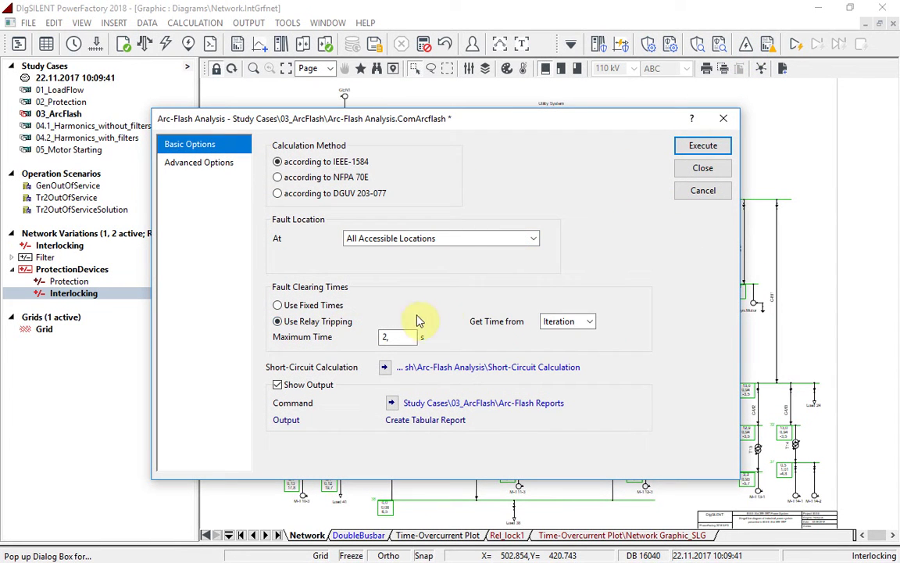
click(701, 145)
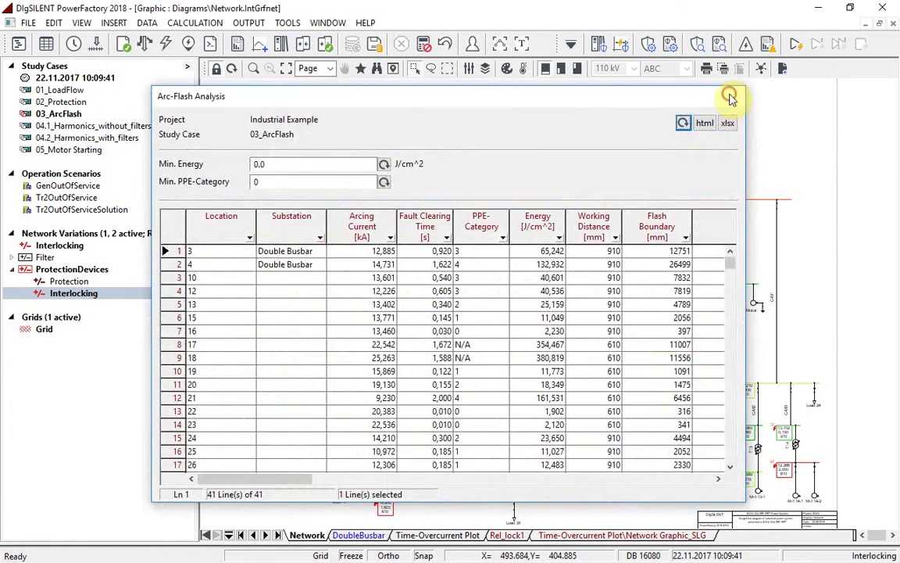
click(727, 96)
click(768, 45)
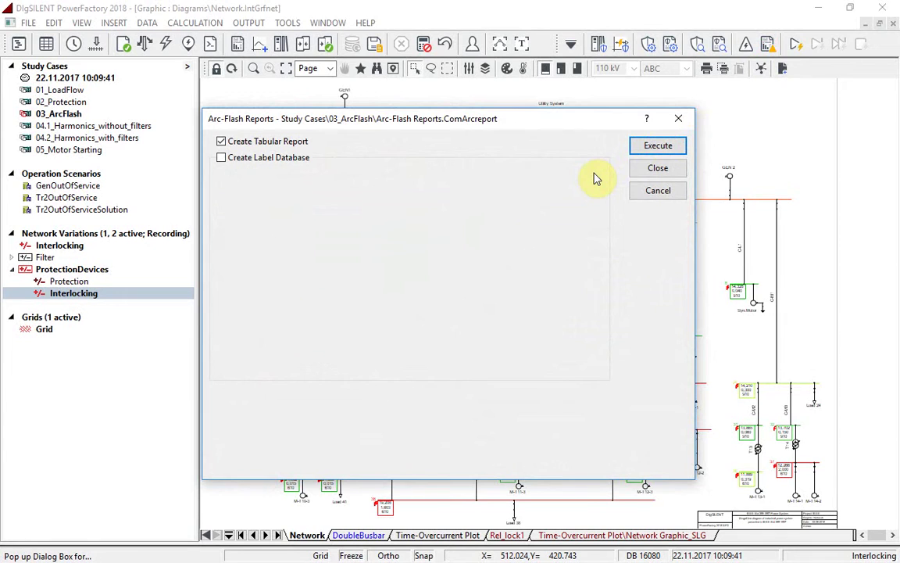
- Enable the label database, save it as ArcFlashLabel, and execute the arc-flash reports
click(286, 162)
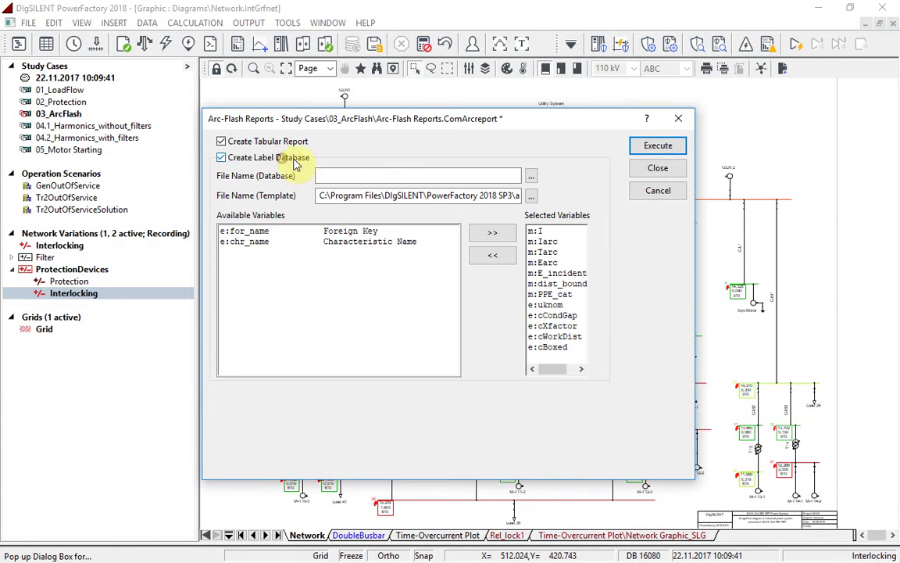
click(531, 177)
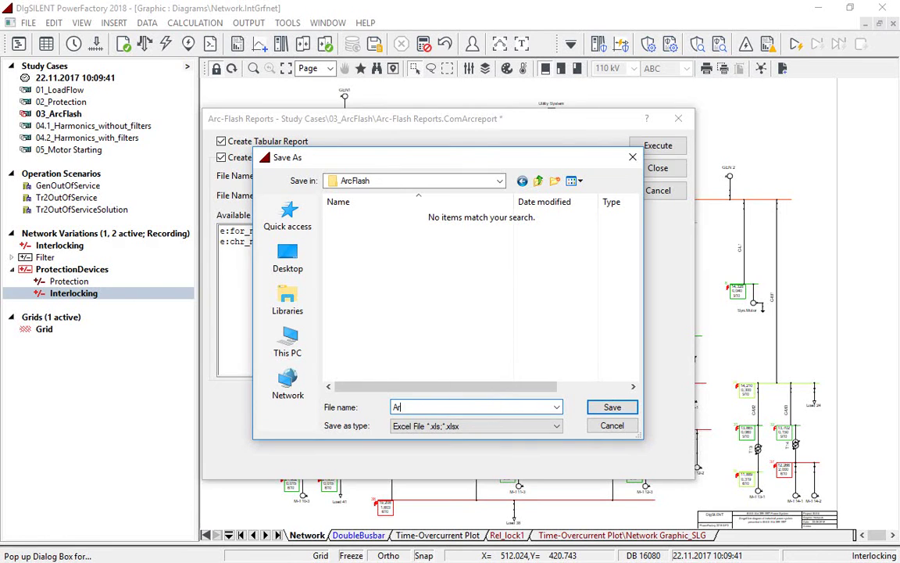
text(ArcFlashLabel)
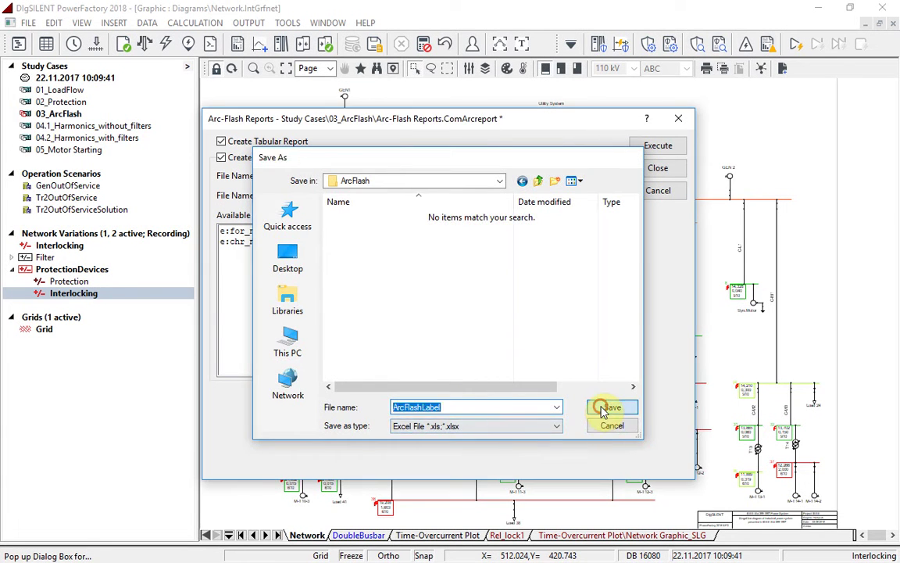
click(605, 407)
click(672, 150)
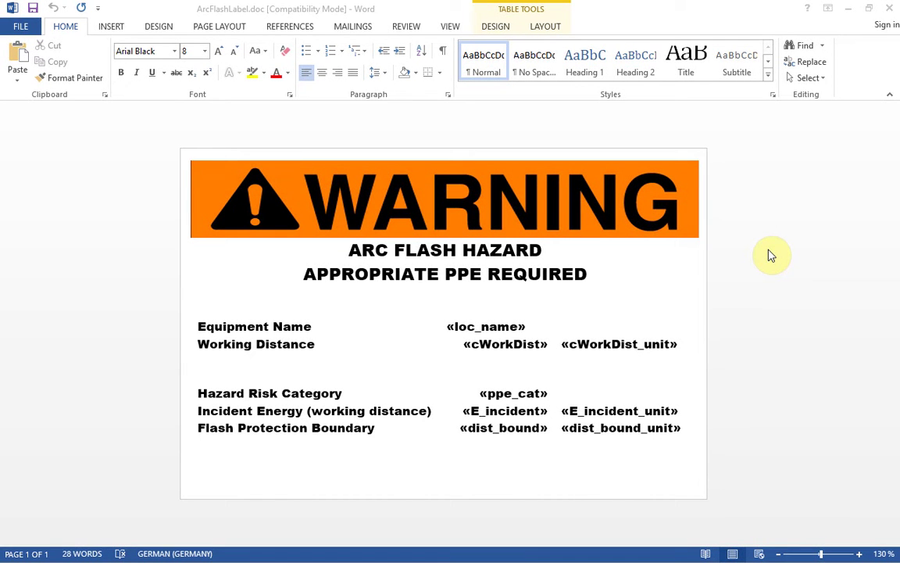
- Use ArcFlashLabel.xls, table 'Arc-Flash Analysis$', as the label's mail-merge recipient list
click(352, 25)
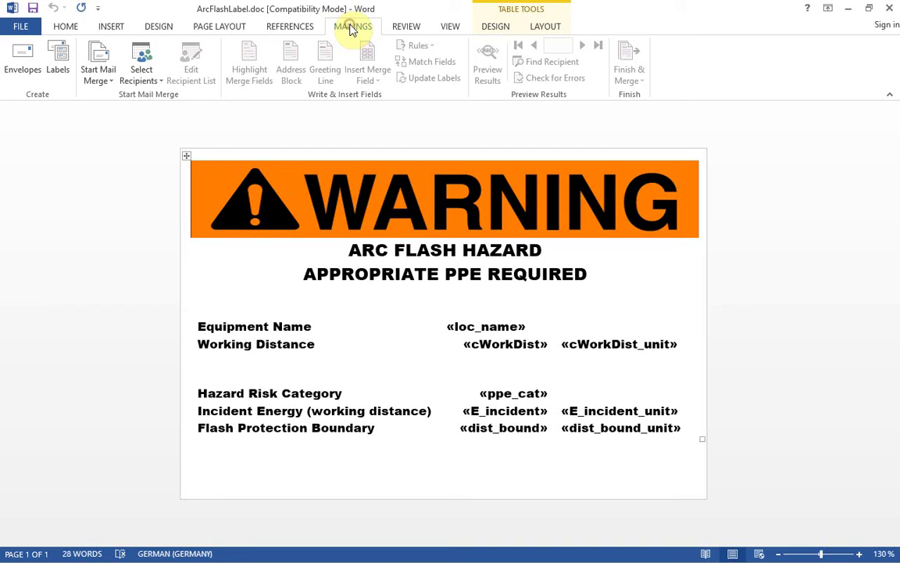
click(135, 92)
click(154, 96)
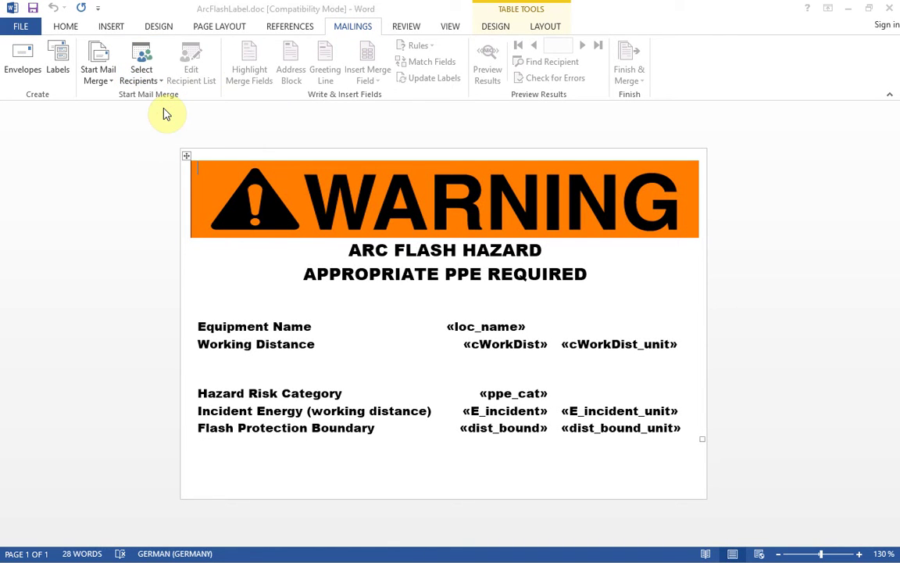
click(224, 138)
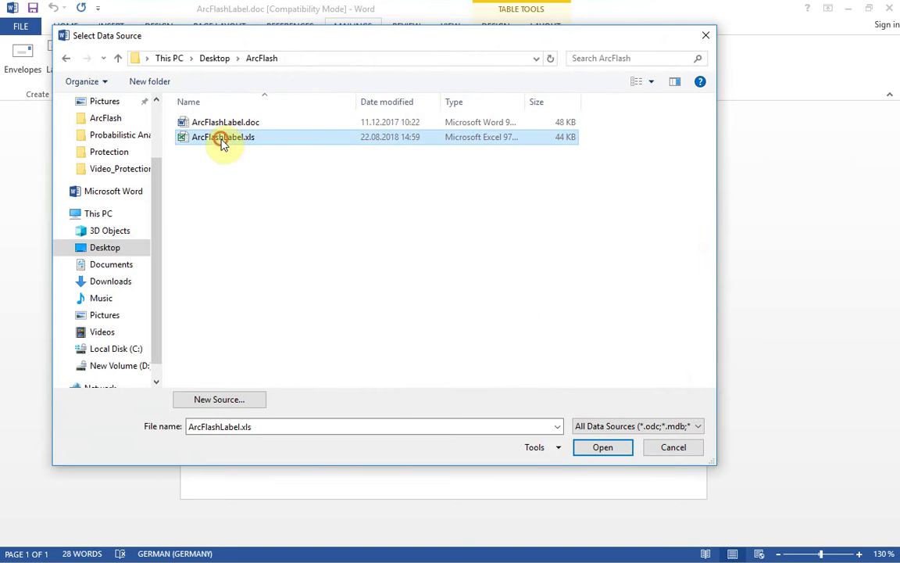
click(594, 449)
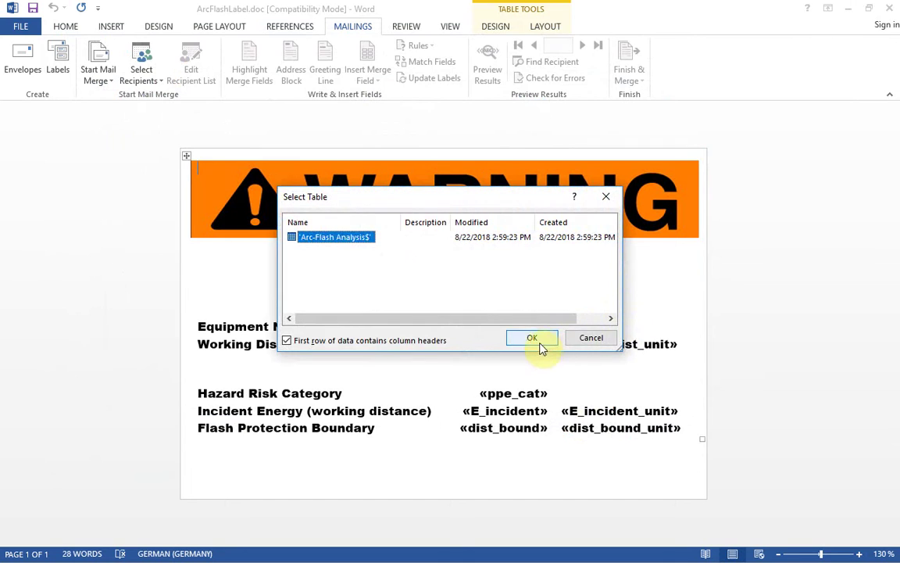
click(532, 338)
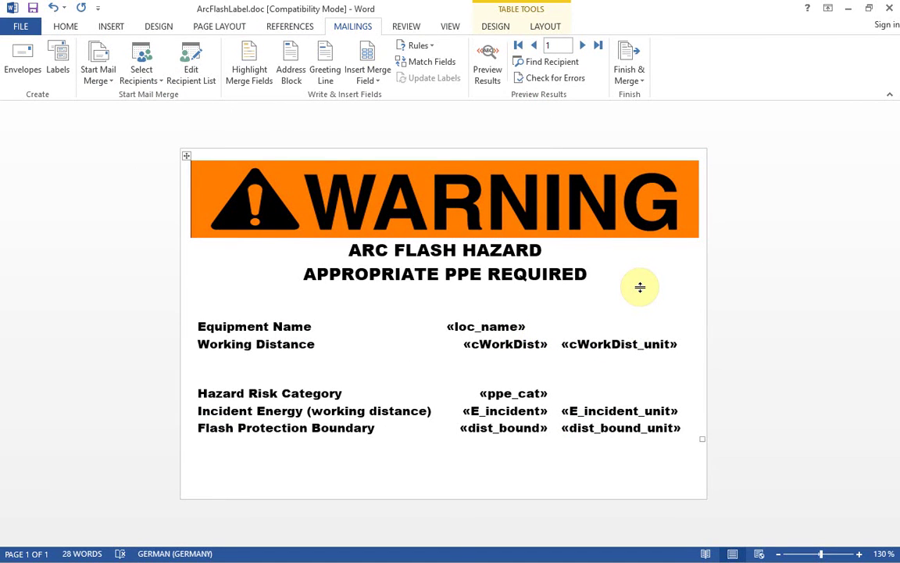